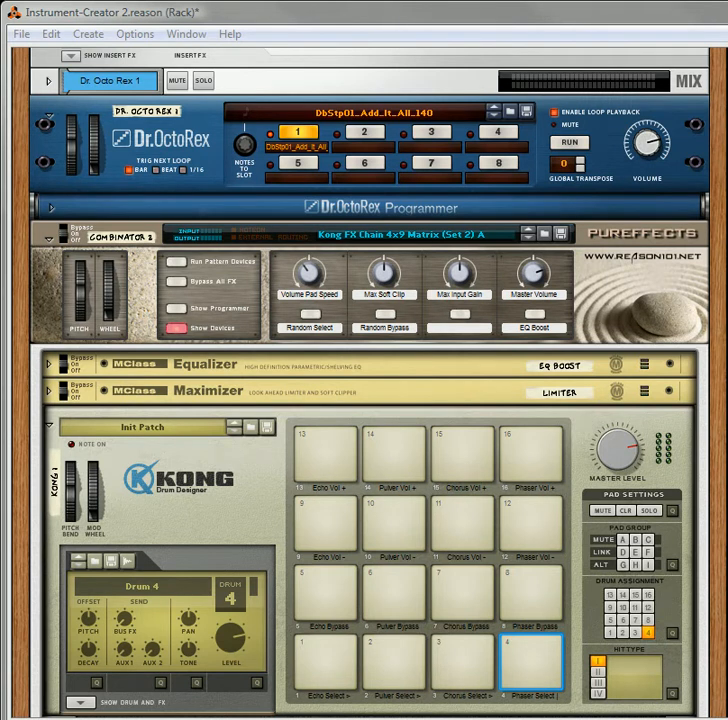
# Browse the Kong Pad-Controlled FX folder's patches for Combinator 2, leaving the loaded patch in place
pyautogui.click(492, 237)
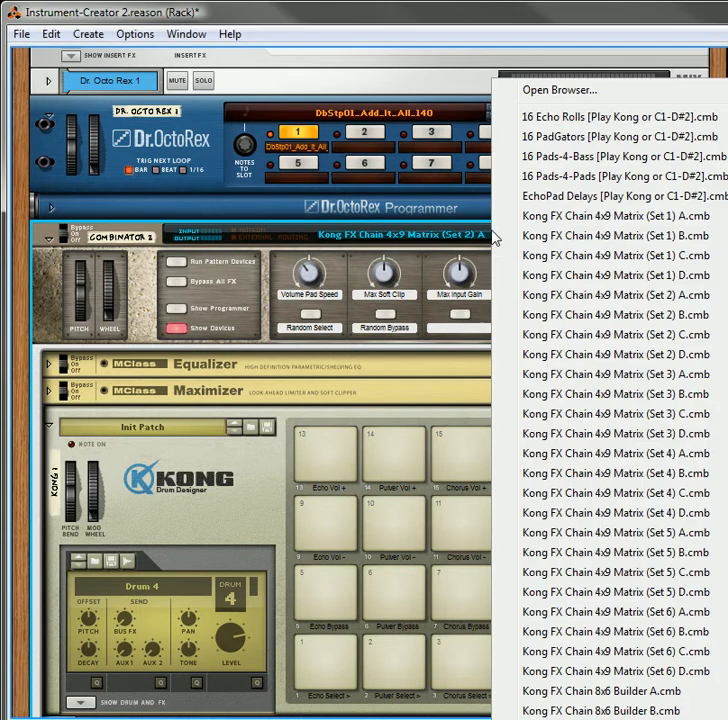
pyautogui.click(591, 92)
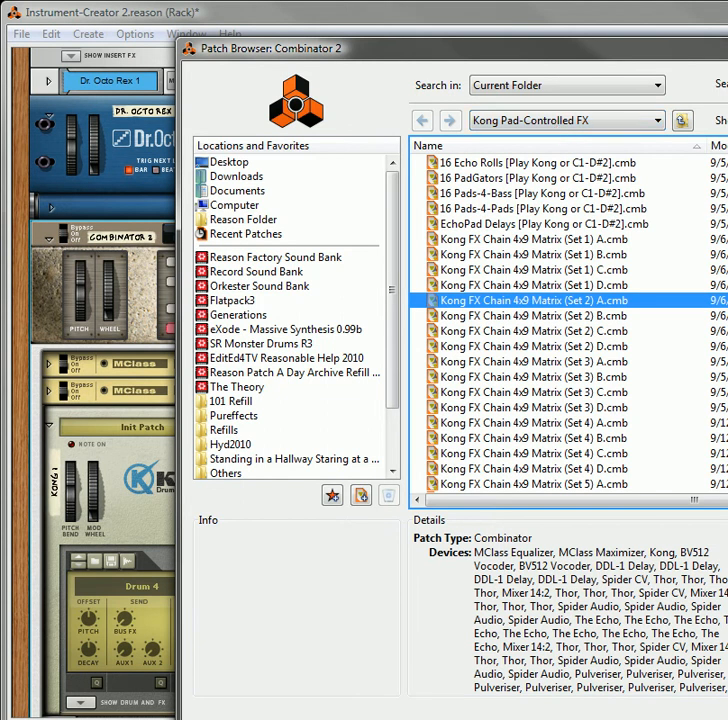
pyautogui.scroll(-4, 568, 323)
pyautogui.scroll(4, 568, 323)
pyautogui.click(727, 712)
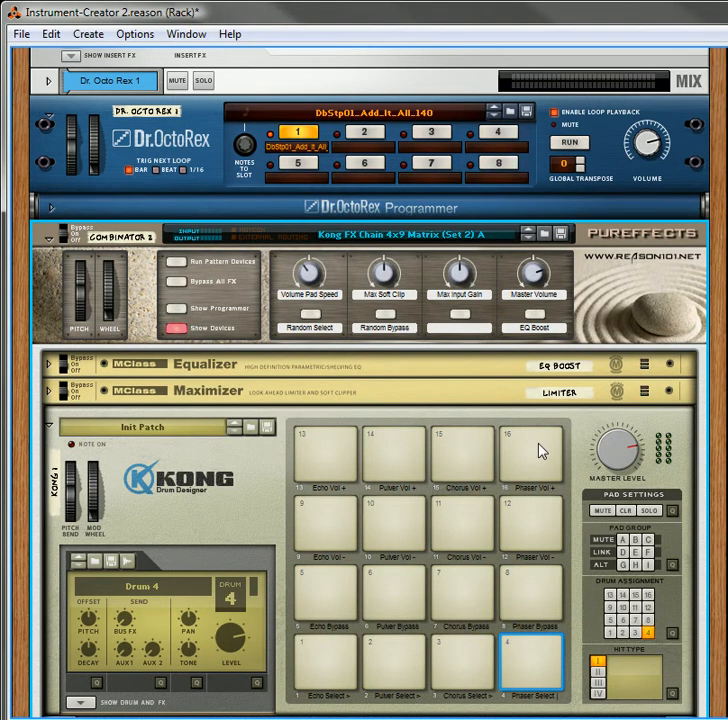
# Examine the Combinator's controls, Kong pad labels, Select and Bypass vocoder displays, and the four effect volume delay devices
pyautogui.scroll(-3, 541, 450)
pyautogui.scroll(-5, 541, 450)
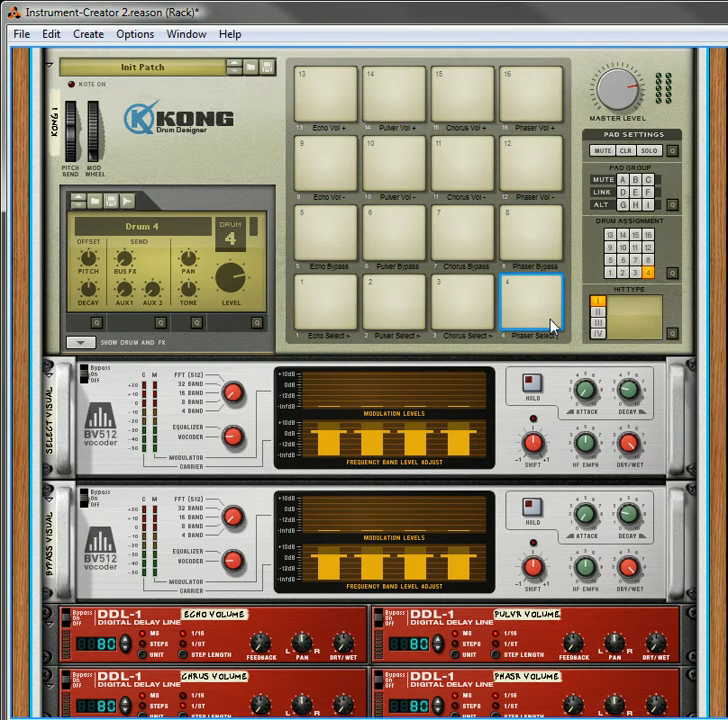
pyautogui.scroll(2, 428, 376)
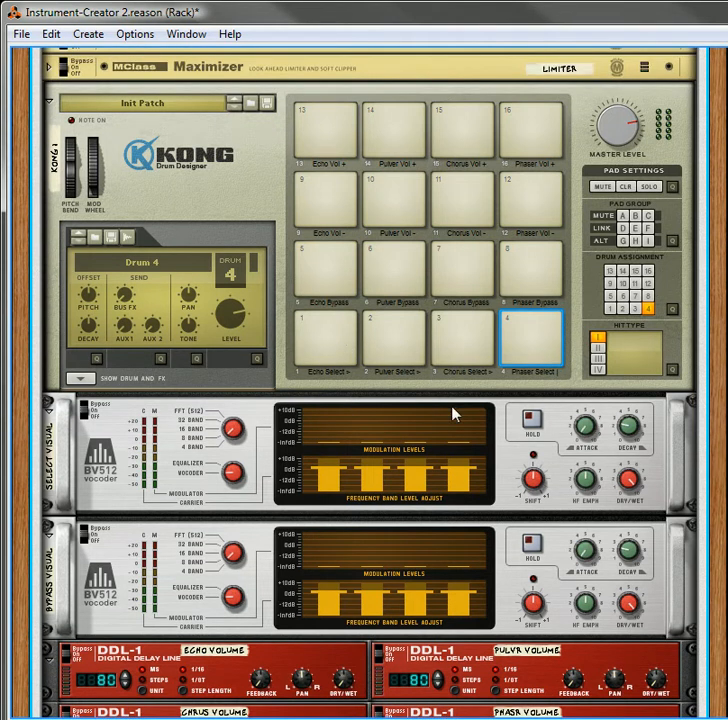
pyautogui.scroll(5, 474, 400)
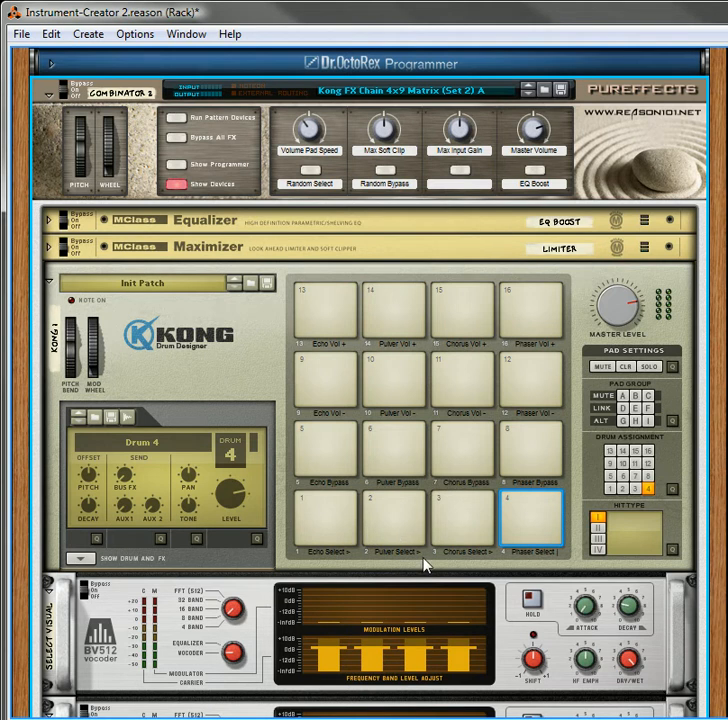
pyautogui.scroll(3, 459, 388)
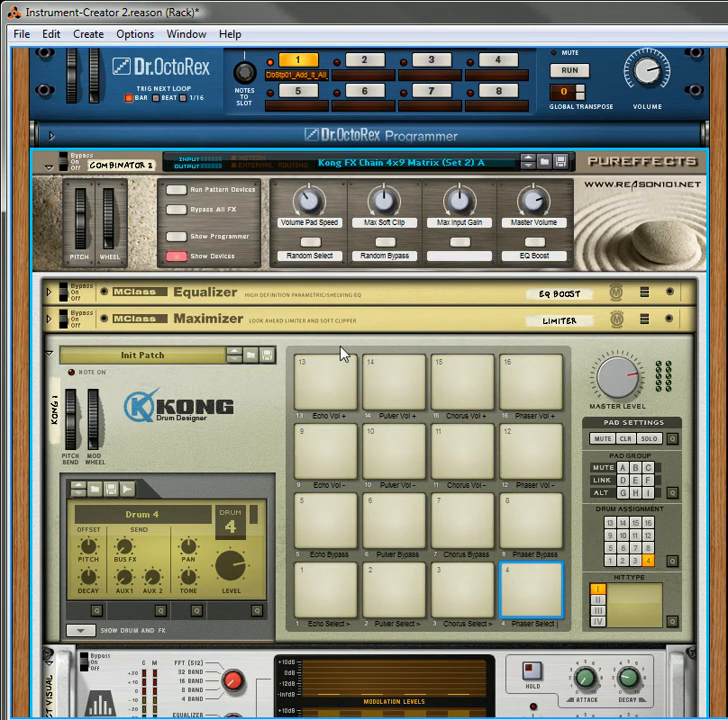
pyautogui.scroll(-5, 345, 400)
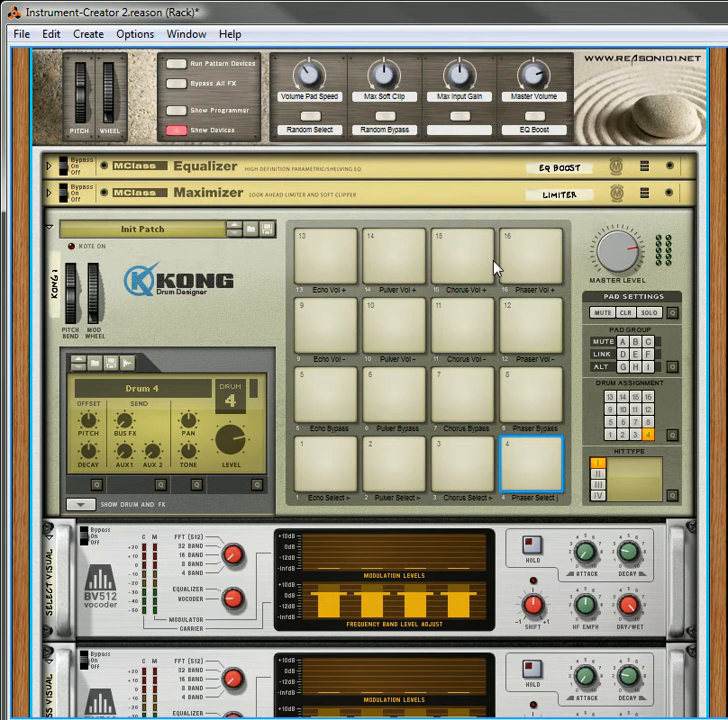
pyautogui.scroll(-3, 487, 378)
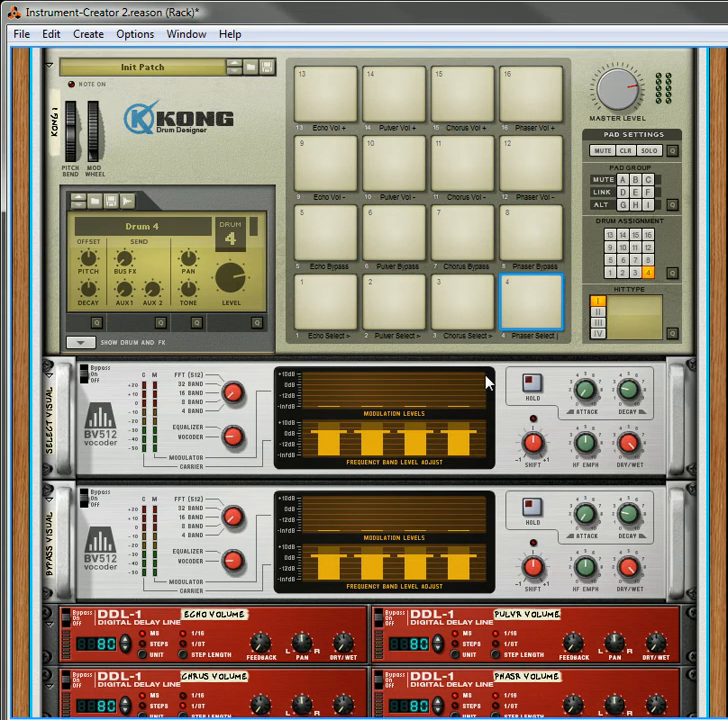
pyautogui.scroll(-1, 487, 378)
pyautogui.scroll(1, 486, 382)
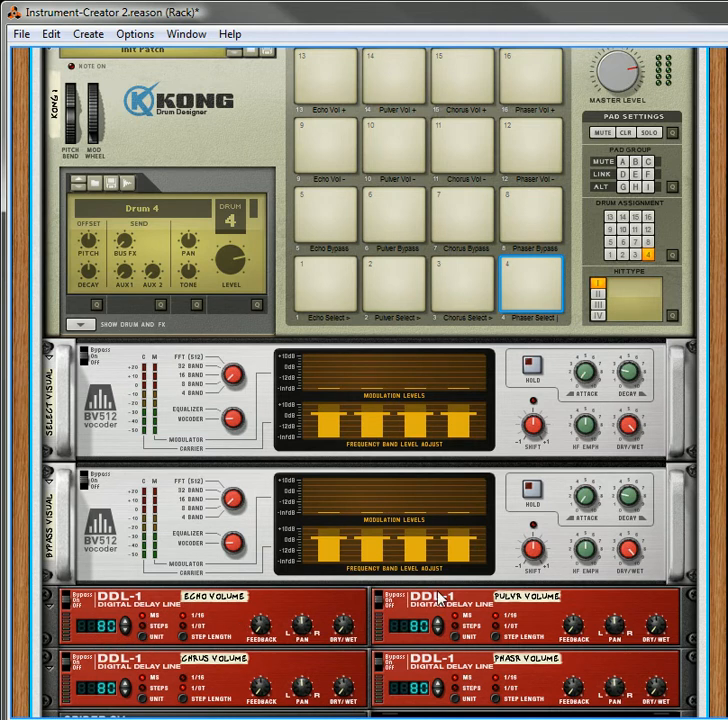
pyautogui.scroll(5, 385, 331)
pyautogui.scroll(1, 385, 331)
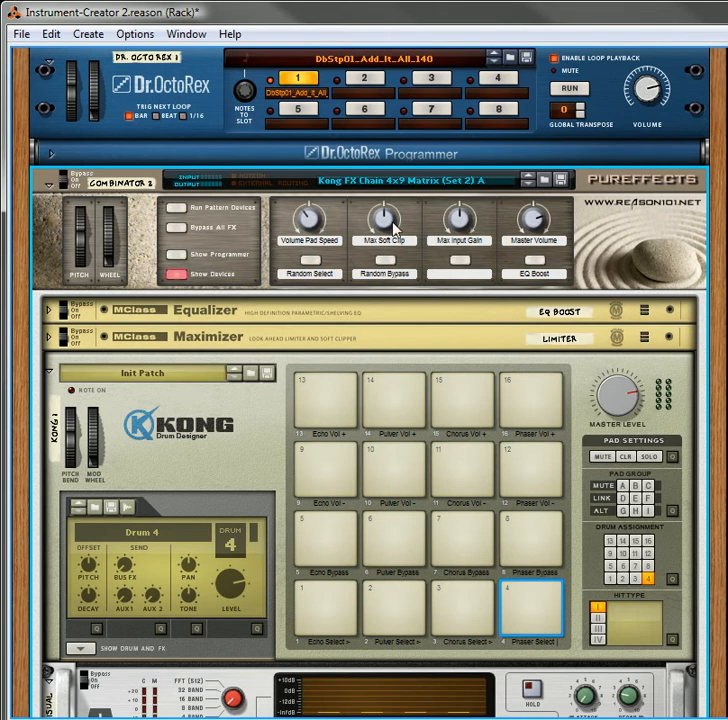
pyautogui.moveTo(473, 225)
pyautogui.scroll(-3, 190, 466)
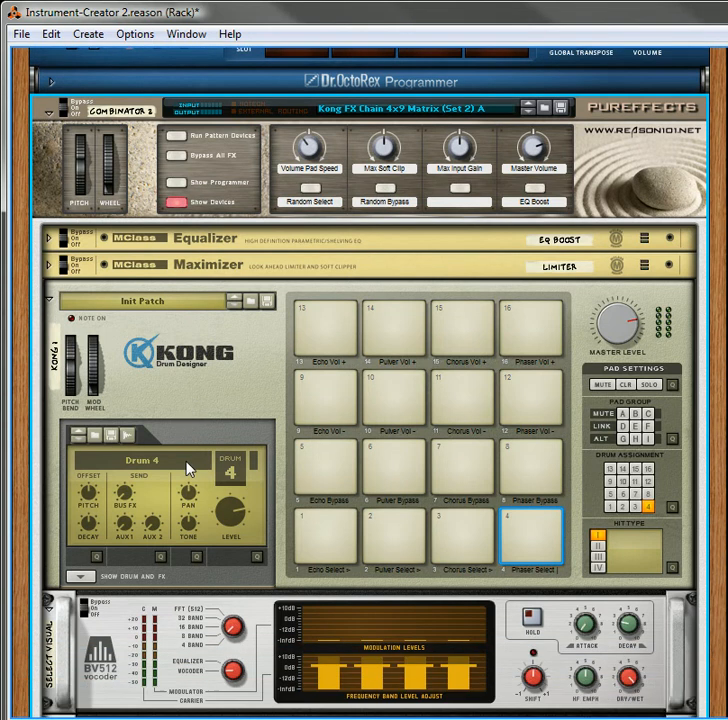
pyautogui.scroll(-1, 188, 459)
pyautogui.scroll(6, 188, 456)
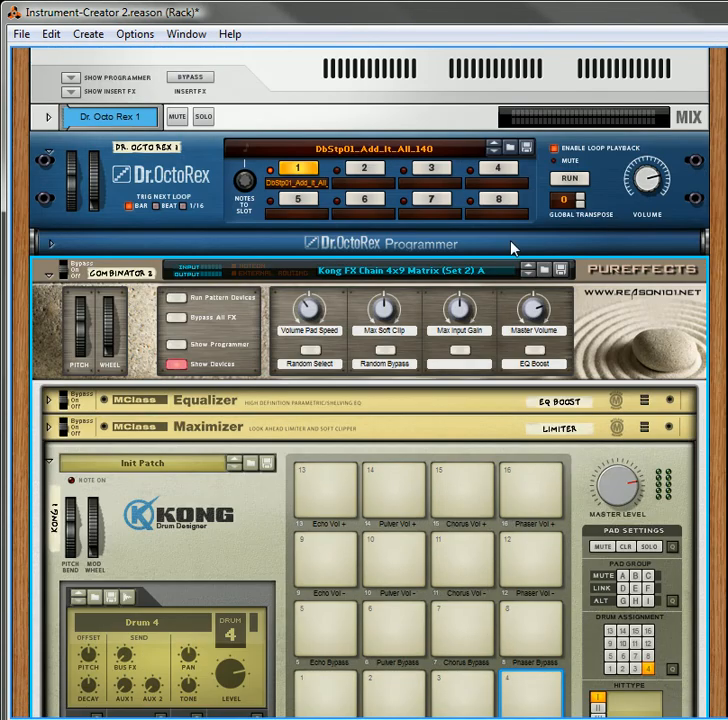
# Run the Dr. OctoRex loop and bypass the echo, Pulveriser, chorus and phaser effects from the Kong pads
pyautogui.click(569, 178)
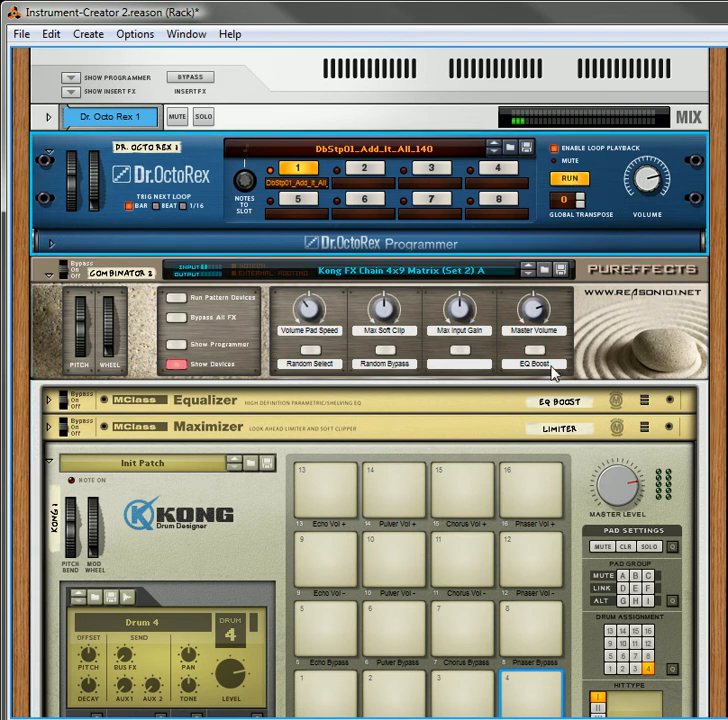
pyautogui.scroll(-5, 297, 349)
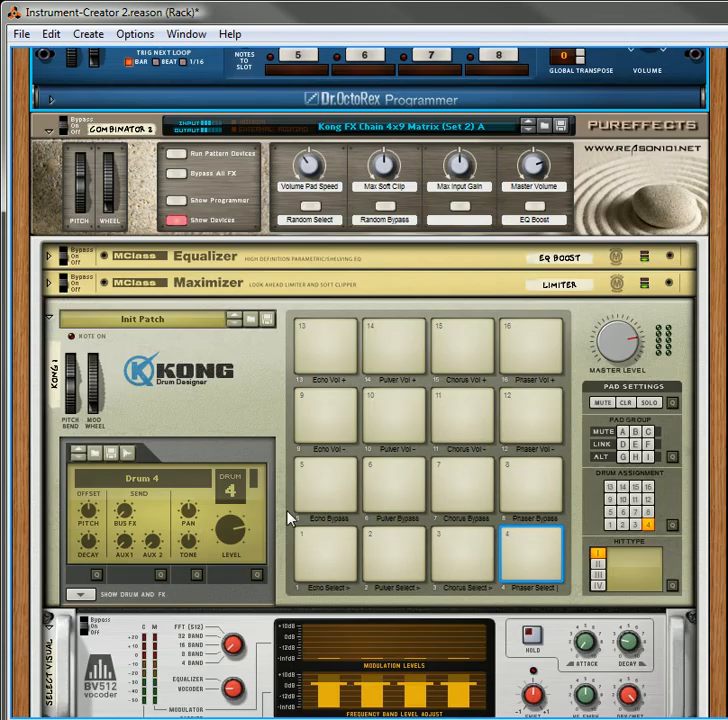
pyautogui.scroll(-9, 297, 458)
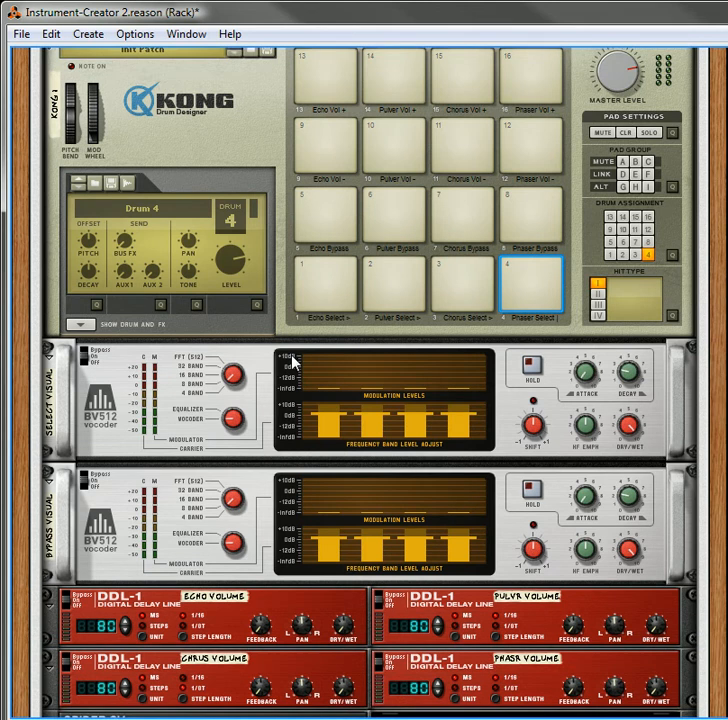
pyautogui.scroll(1, 292, 360)
pyautogui.click(352, 258)
pyautogui.click(385, 252)
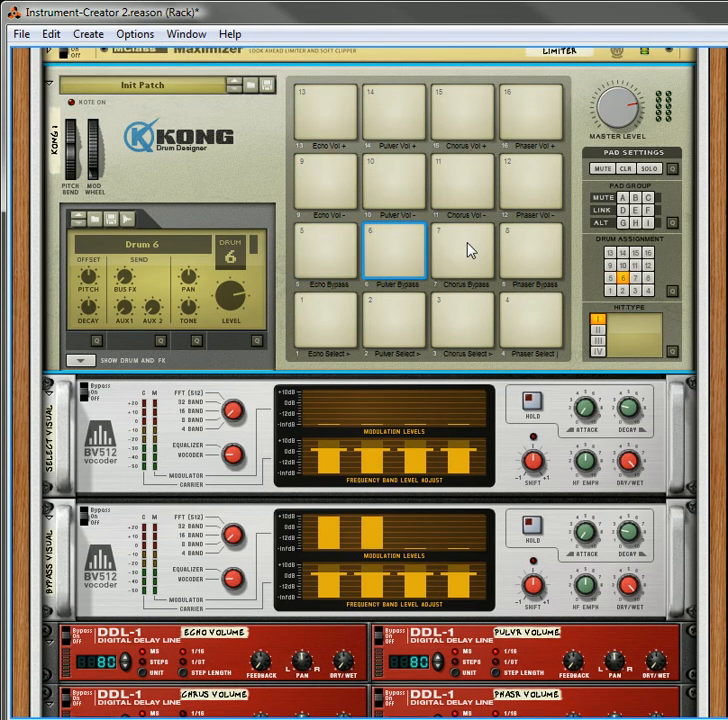
pyautogui.click(552, 247)
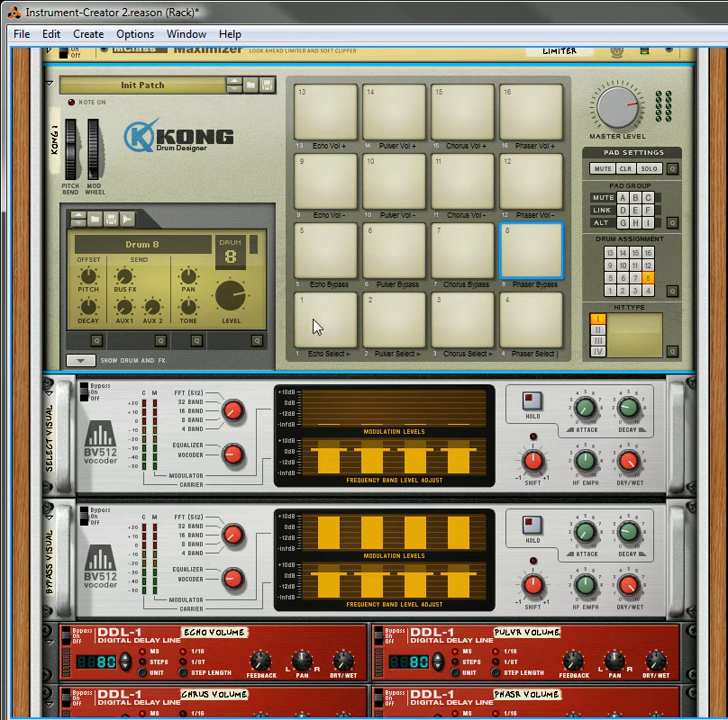
# Take the echo effect out of bypass and advance through its selections with the Echo Select pad
pyautogui.click(333, 259)
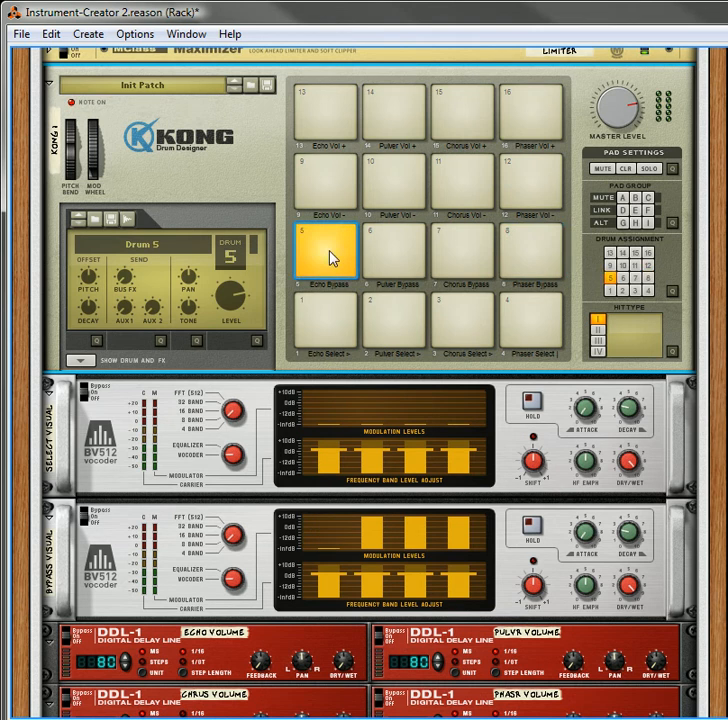
pyautogui.click(330, 320)
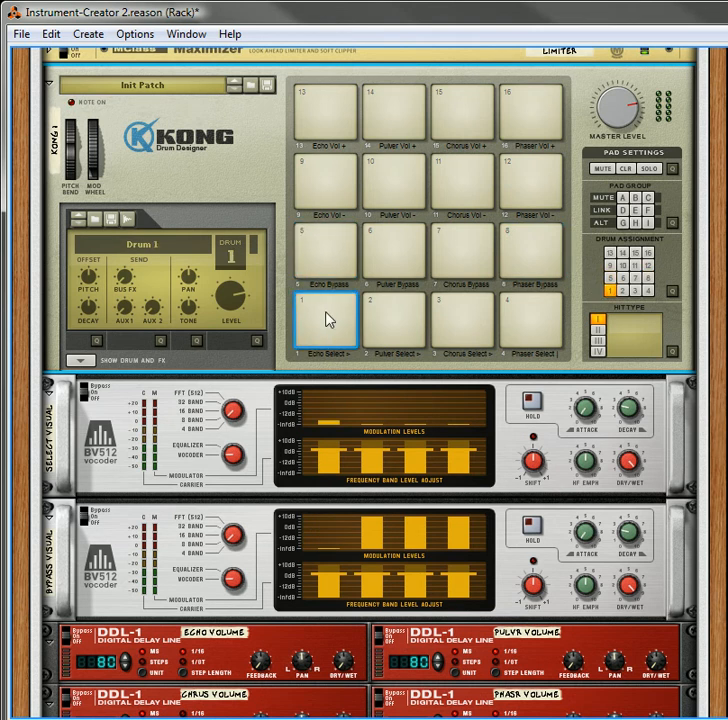
pyautogui.click(330, 320)
pyautogui.click(330, 320)
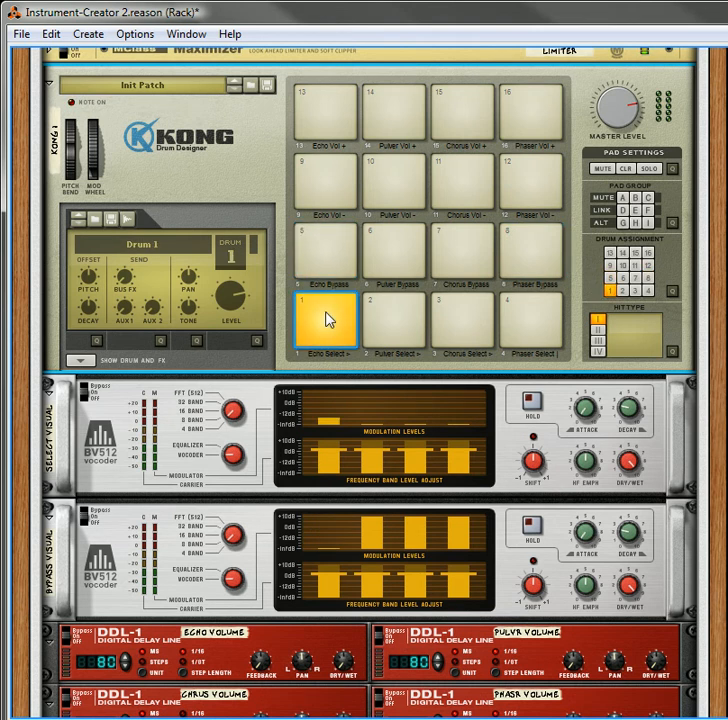
# Adjust the echo volume up and down with its Kong volume pads, ending at 100
pyautogui.click(328, 119)
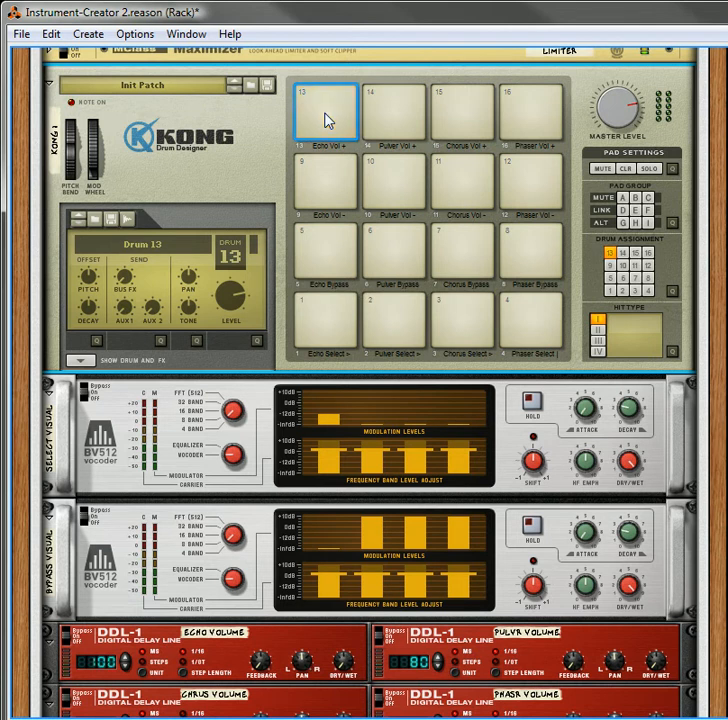
pyautogui.click(347, 187)
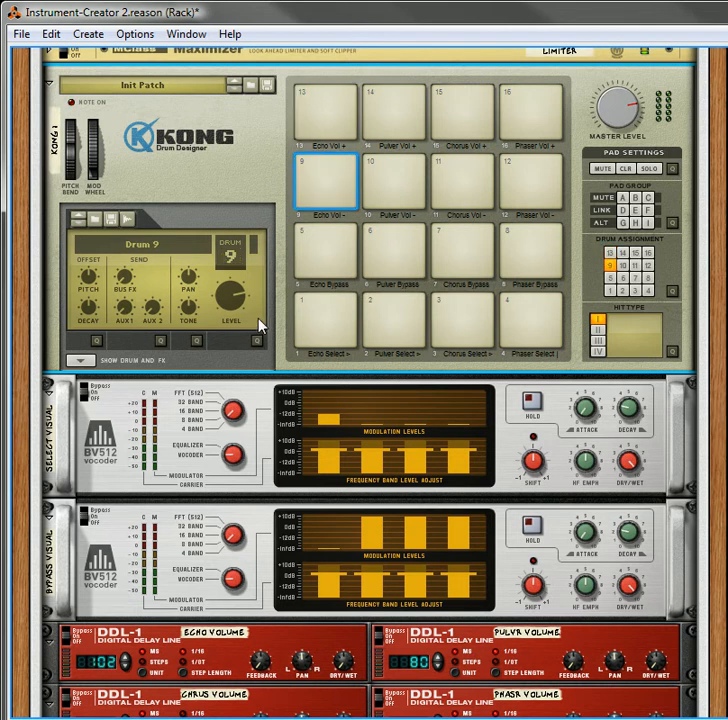
pyautogui.scroll(-3, 260, 321)
pyautogui.scroll(2, 258, 295)
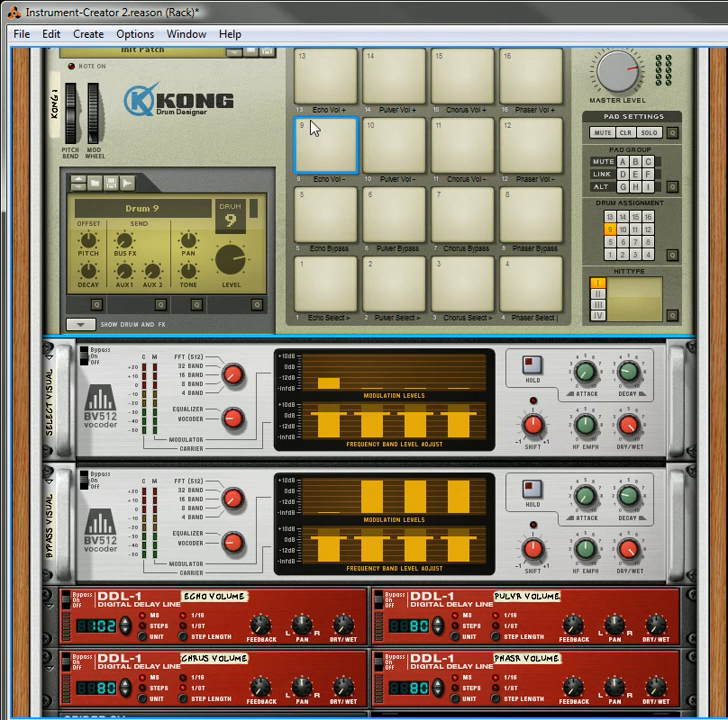
pyautogui.click(336, 146)
pyautogui.click(341, 76)
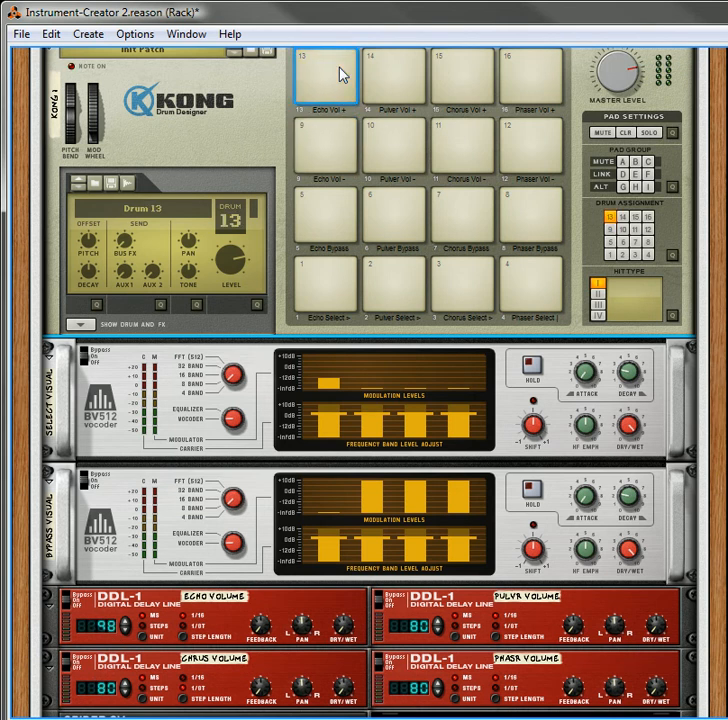
pyautogui.click(336, 146)
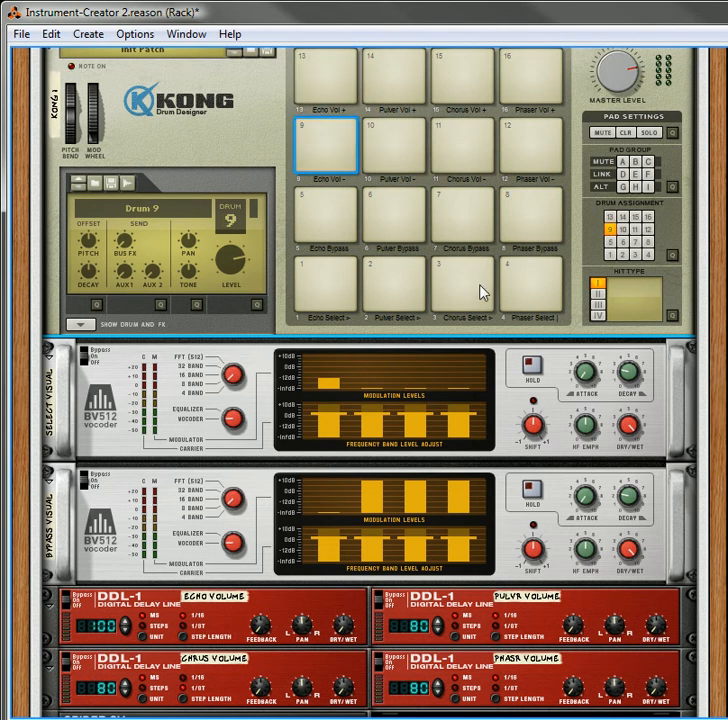
# Raise the Pulveriser volume to 101 and the chorus and phaser volumes to 100 with their Kong pads
pyautogui.click(395, 85)
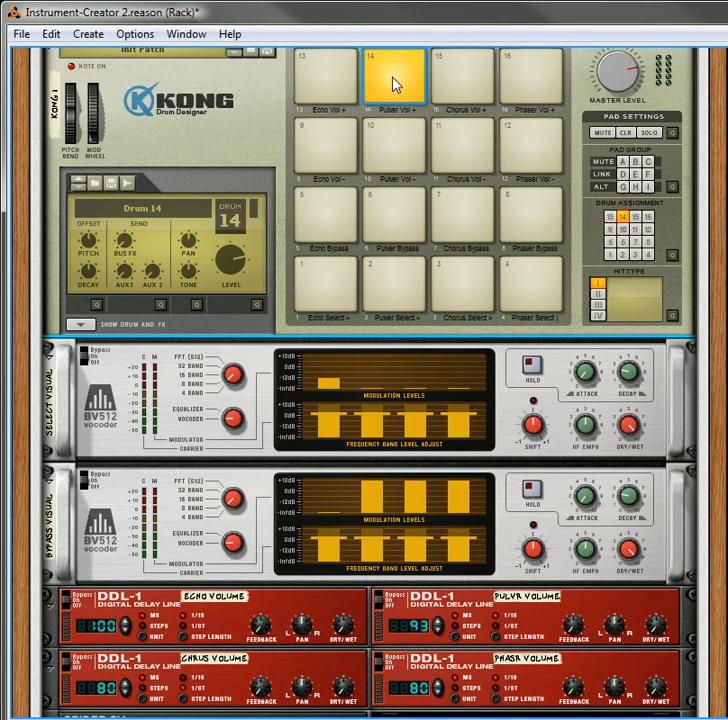
pyautogui.click(460, 85)
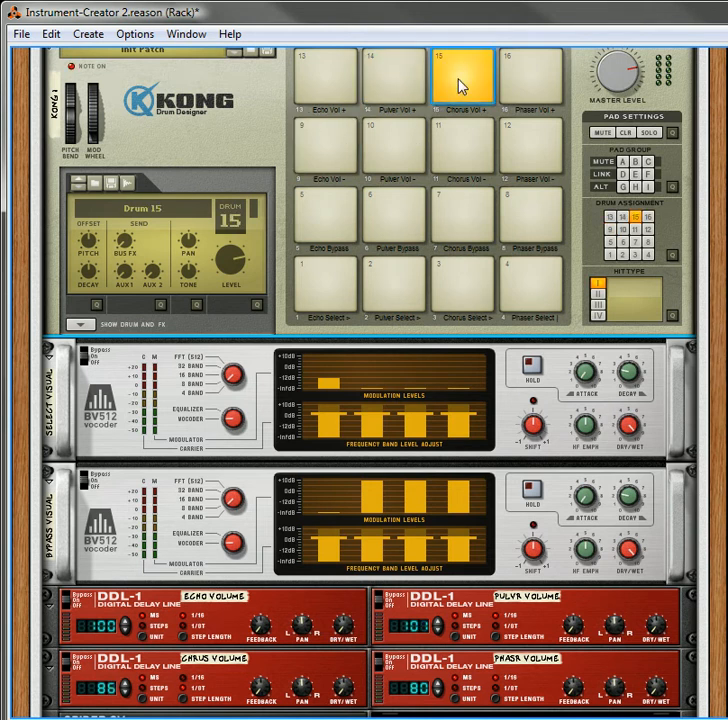
pyautogui.click(557, 79)
pyautogui.click(557, 79)
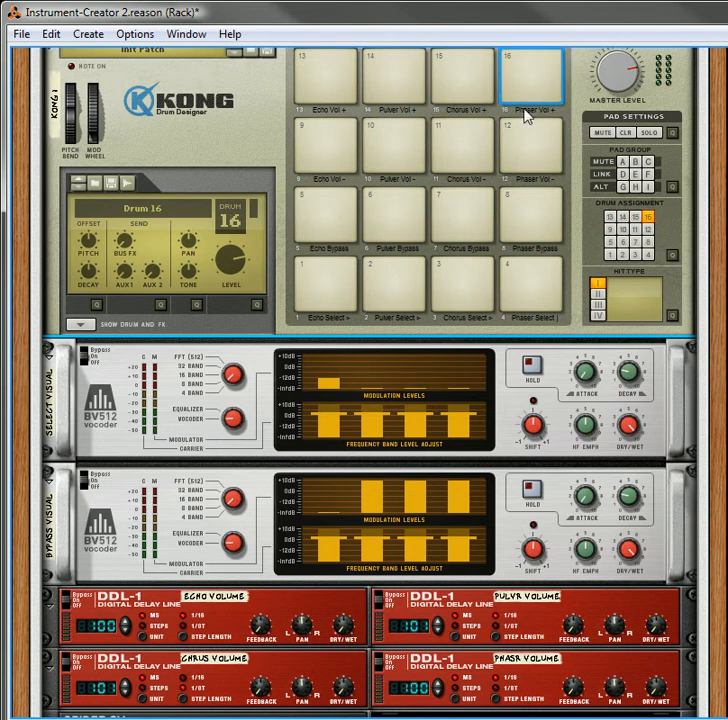
# Take the Pulveriser effect out of bypass and cycle through its selections with the Pulver Select pad
pyautogui.click(400, 227)
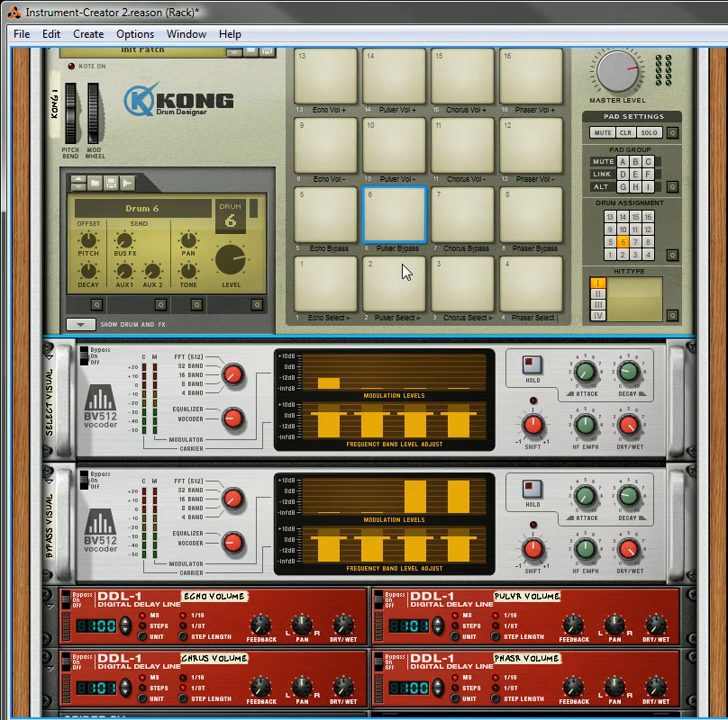
pyautogui.click(397, 301)
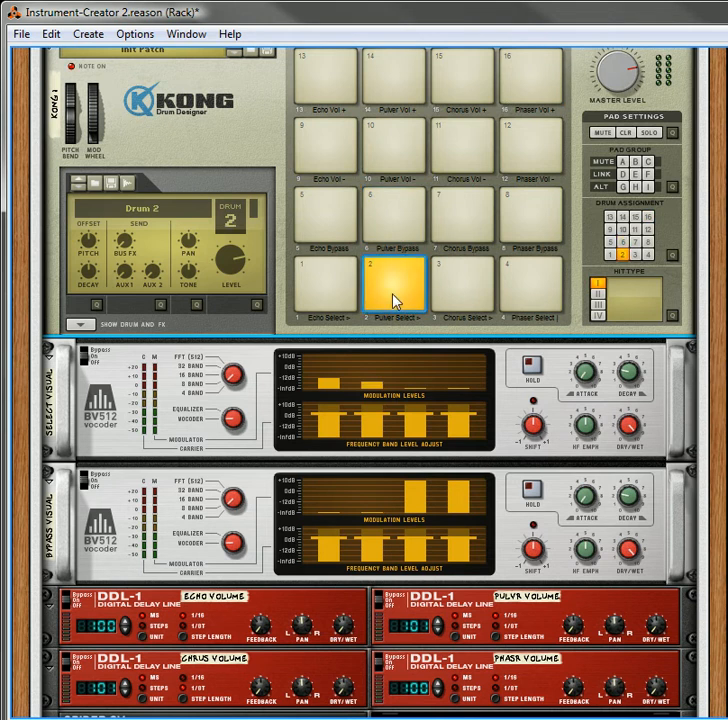
pyautogui.click(397, 301)
pyautogui.click(397, 301)
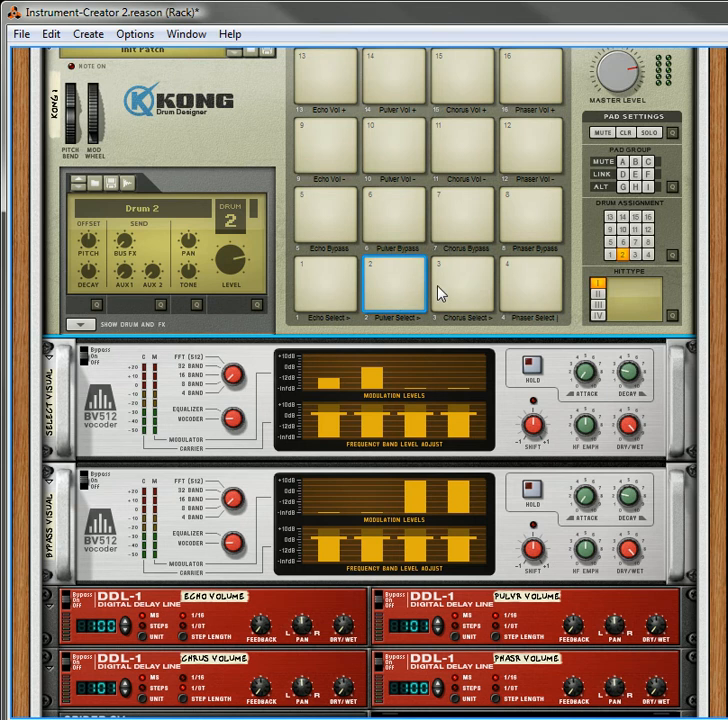
pyautogui.click(384, 296)
pyautogui.click(402, 298)
pyautogui.click(403, 296)
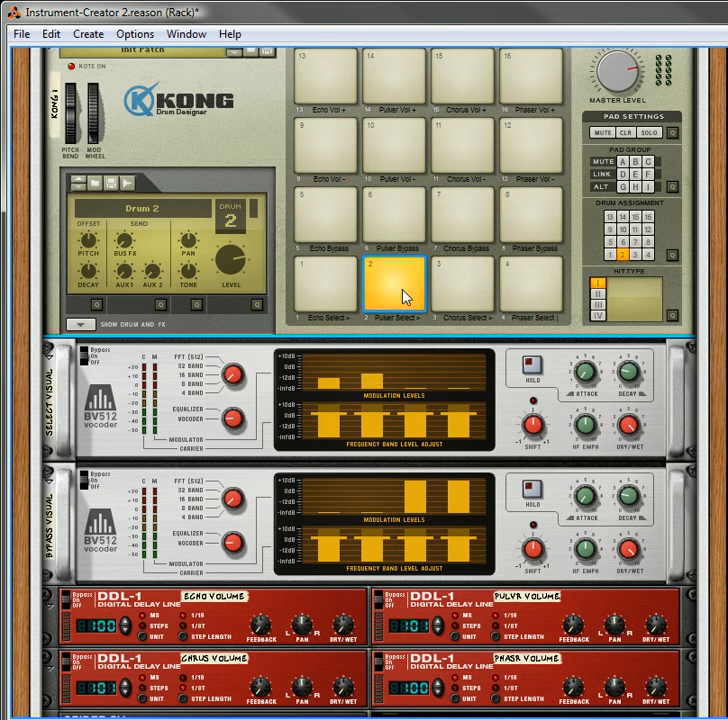
# Take the chorus and phaser effects out of bypass and advance their selections with their Select pads
pyautogui.click(474, 220)
pyautogui.click(463, 288)
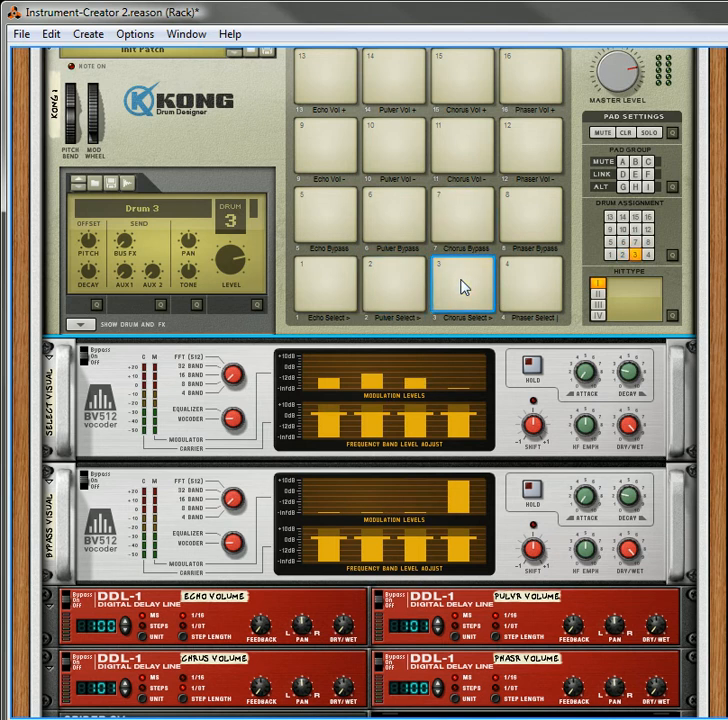
pyautogui.click(533, 225)
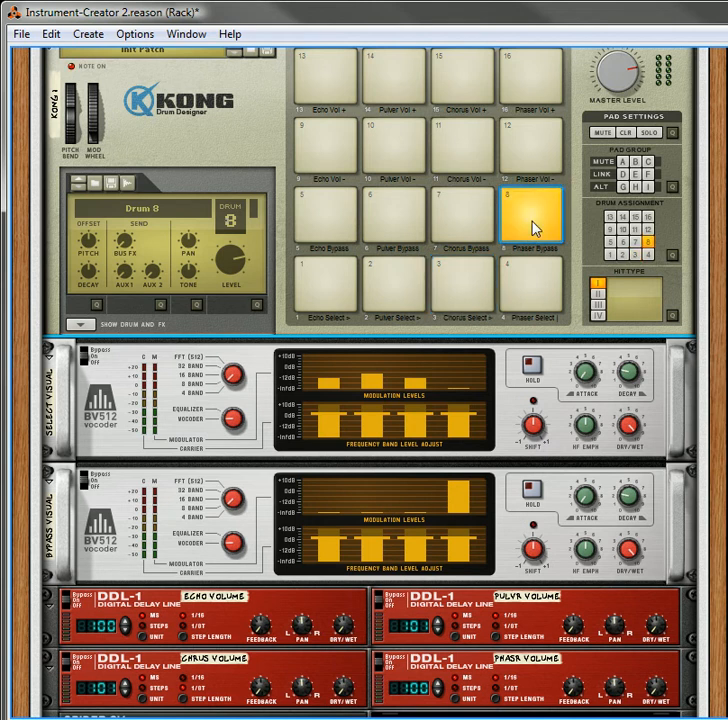
pyautogui.click(524, 298)
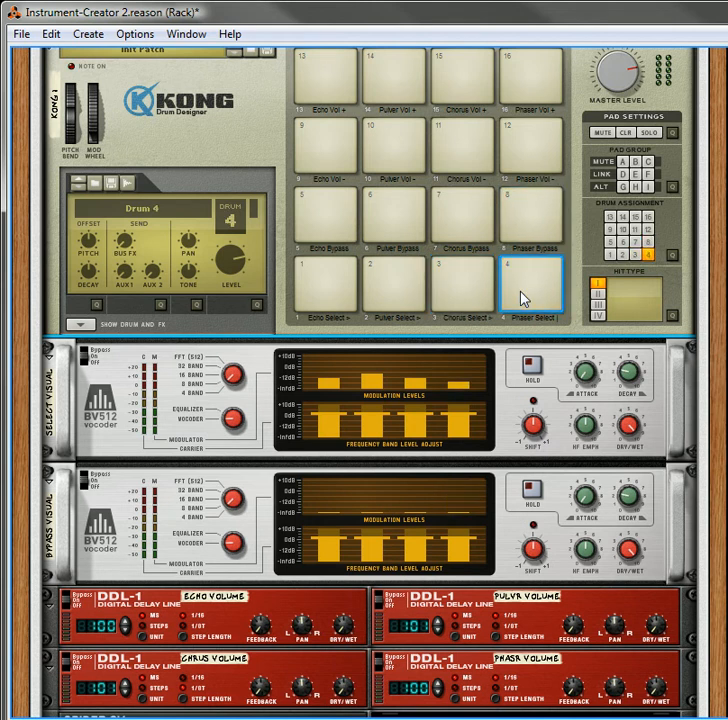
pyautogui.click(524, 298)
pyautogui.click(524, 298)
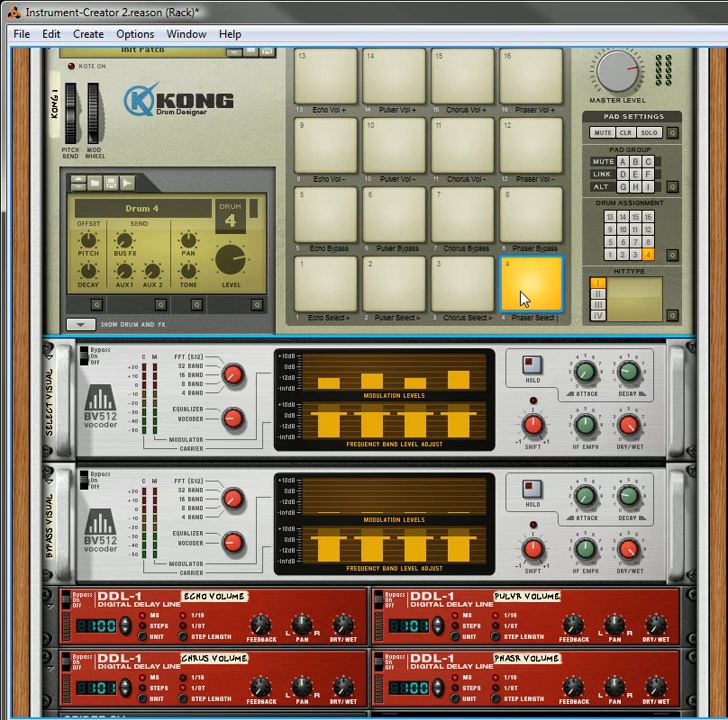
# Toggle the Pulveriser, chorus and echo bypass states in turn with their Kong Bypass pads
pyautogui.click(405, 221)
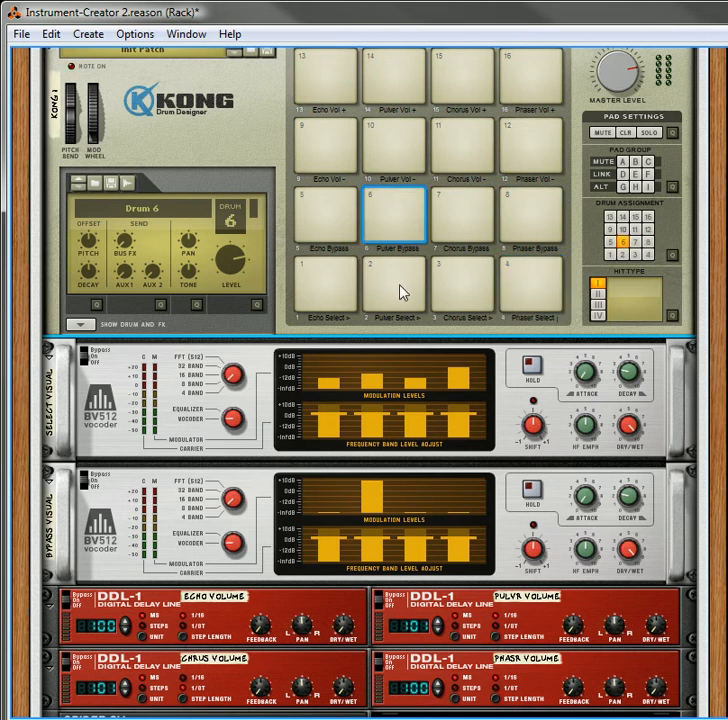
pyautogui.click(472, 222)
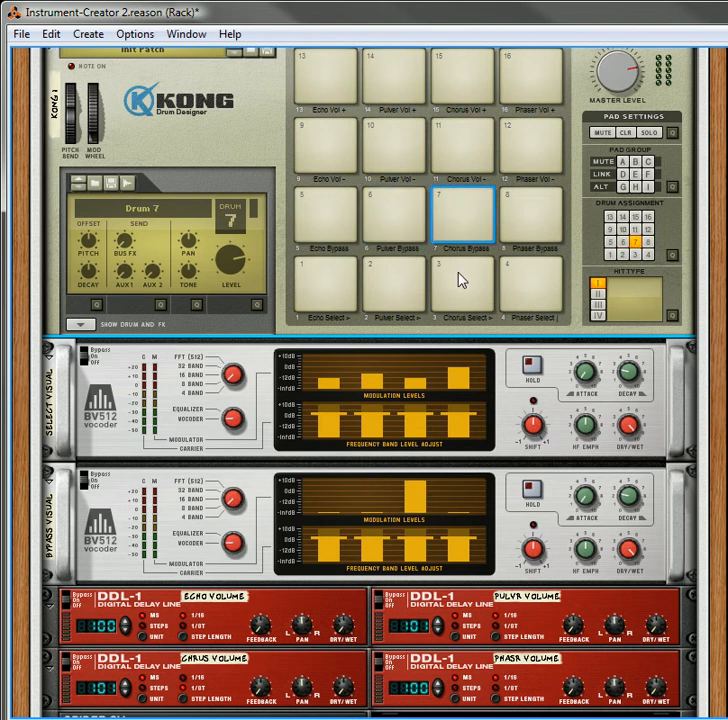
pyautogui.click(468, 219)
pyautogui.click(338, 219)
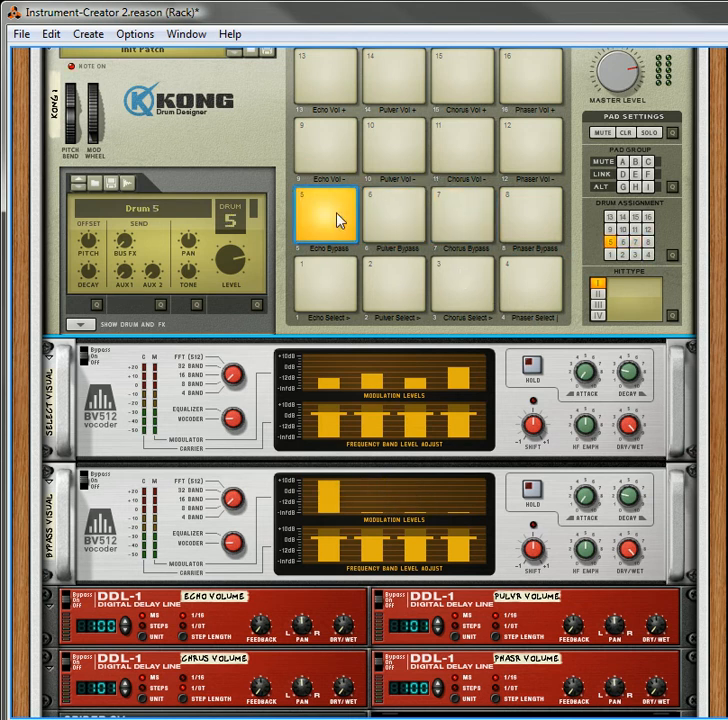
# Toggle the Pulveriser bypass and cycle through its selections with the Pulver Select pad
pyautogui.click(395, 222)
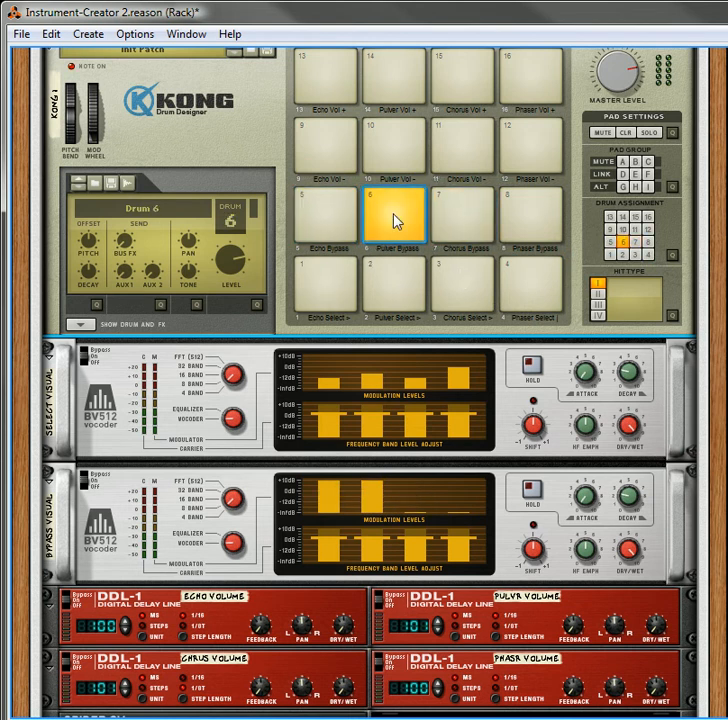
pyautogui.click(391, 287)
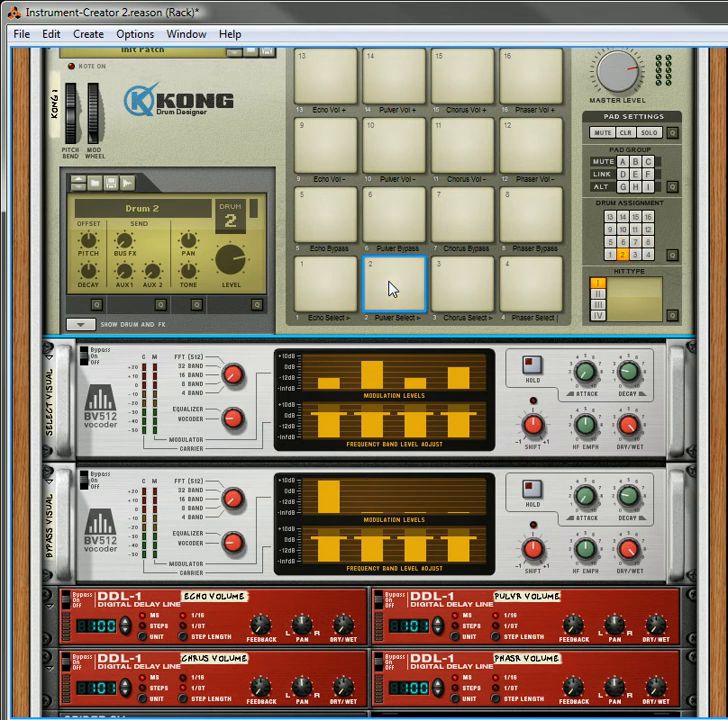
pyautogui.click(389, 289)
# Lower the phaser volume to 56 and raise the Pulveriser volume to 128 with their Kong volume pads
pyautogui.scroll(1, 403, 225)
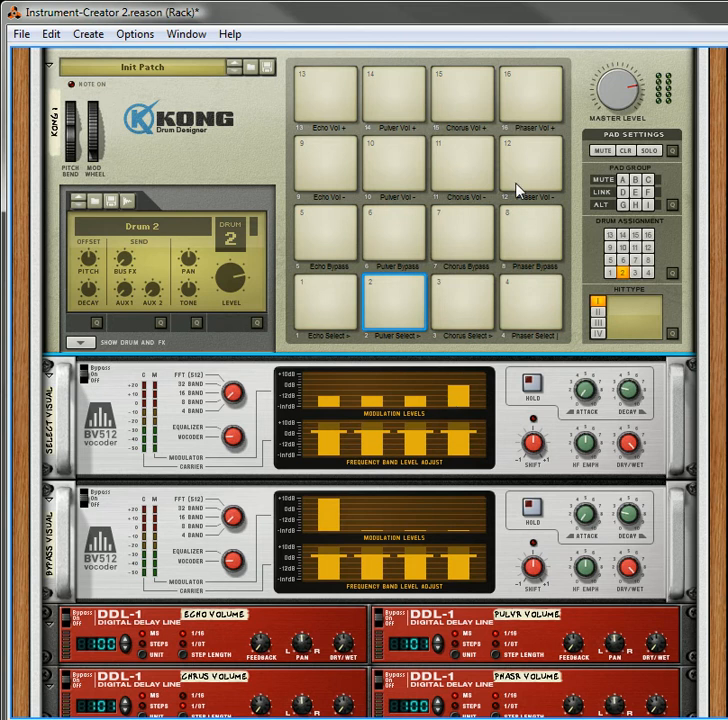
pyautogui.click(538, 164)
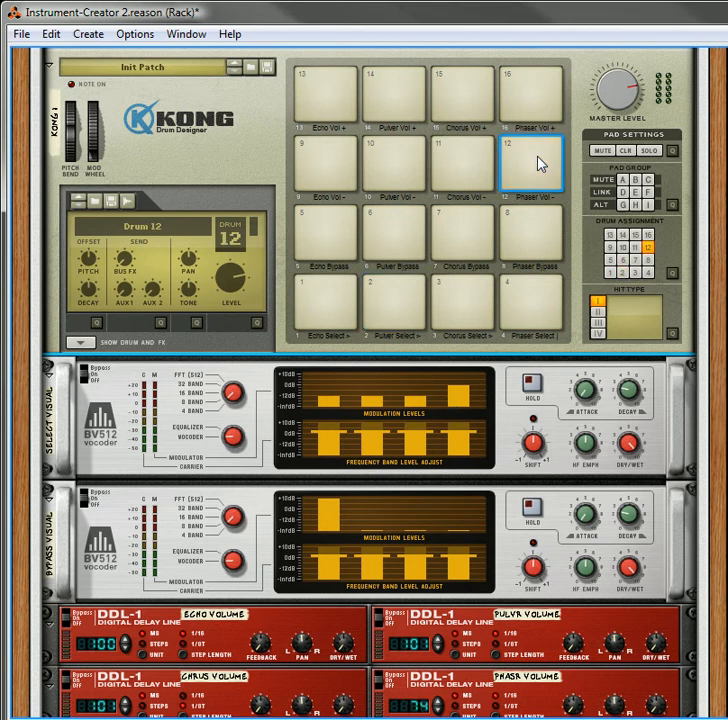
pyautogui.click(537, 162)
pyautogui.click(406, 98)
pyautogui.click(408, 98)
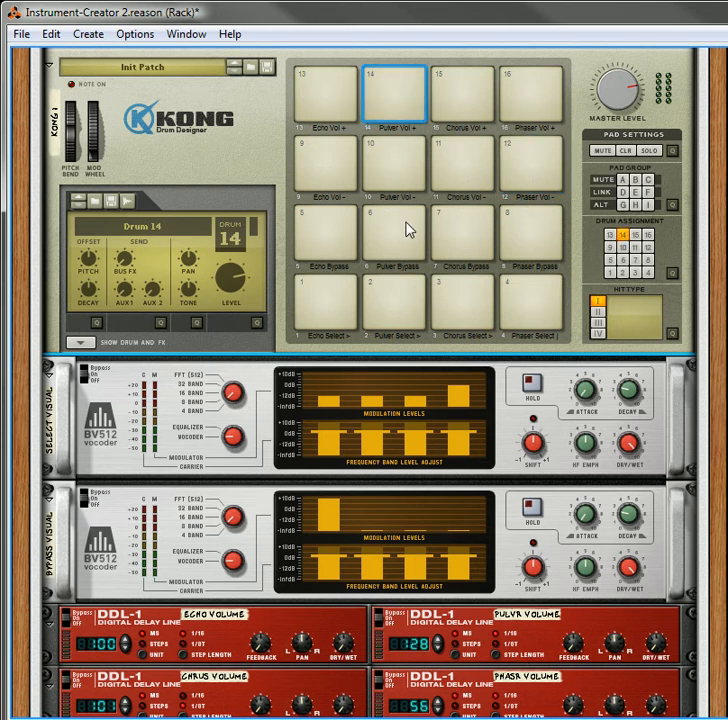
# Toggle the chorus bypass and advance the Pulveriser selection with their Kong pads
pyautogui.click(467, 255)
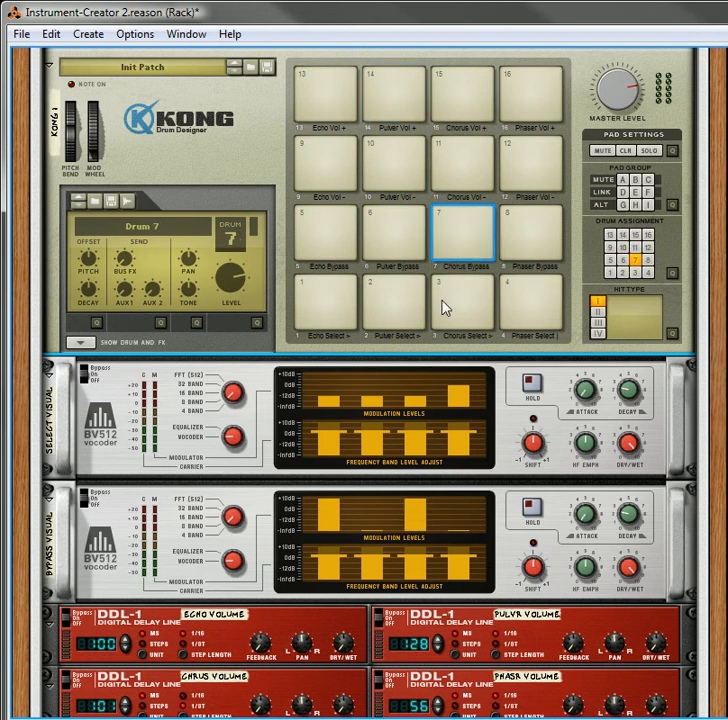
pyautogui.click(404, 320)
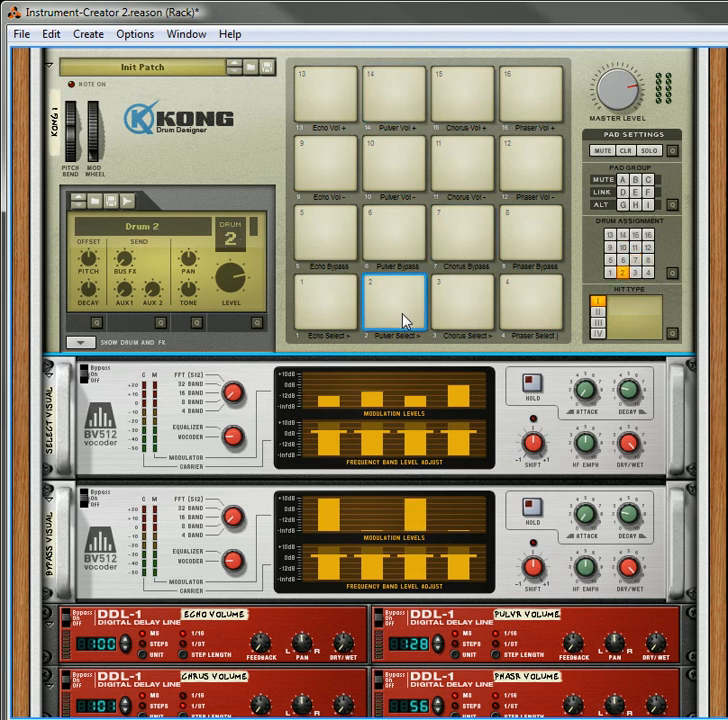
pyautogui.click(404, 320)
# Lower the phaser volume to 44 and raise the chorus volume to 119 with their Kong pads
pyautogui.click(536, 175)
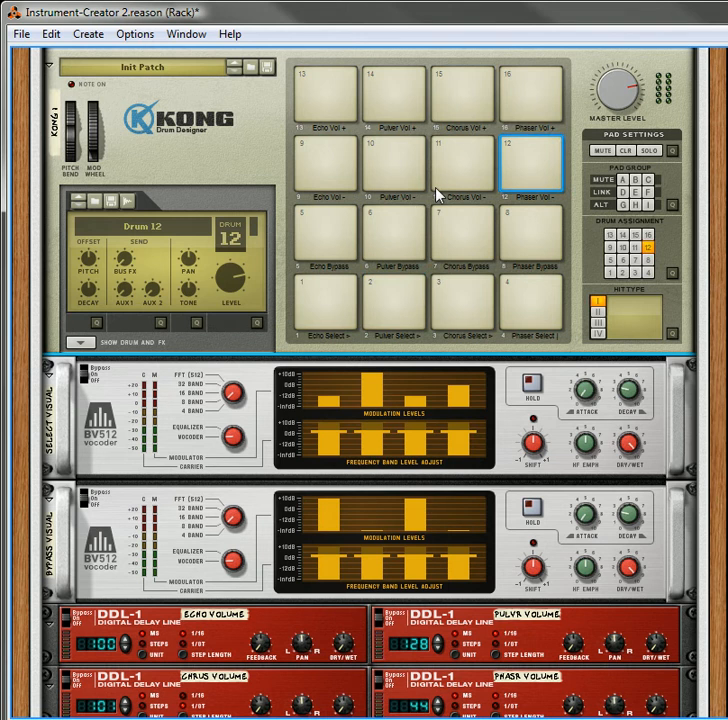
pyautogui.click(470, 106)
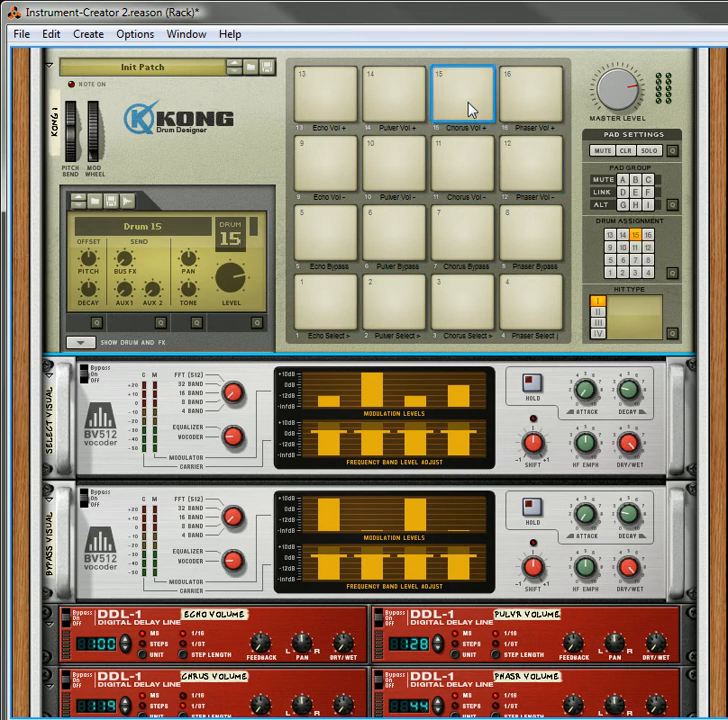
# Switch the chorus bypass state back and advance the chorus selection with the Chorus Select pad
pyautogui.click(459, 233)
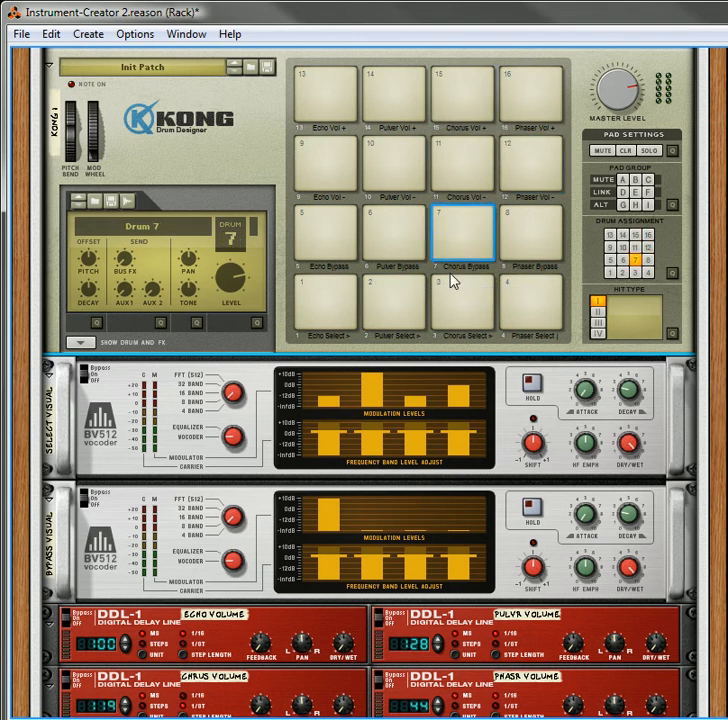
pyautogui.click(463, 295)
pyautogui.click(466, 312)
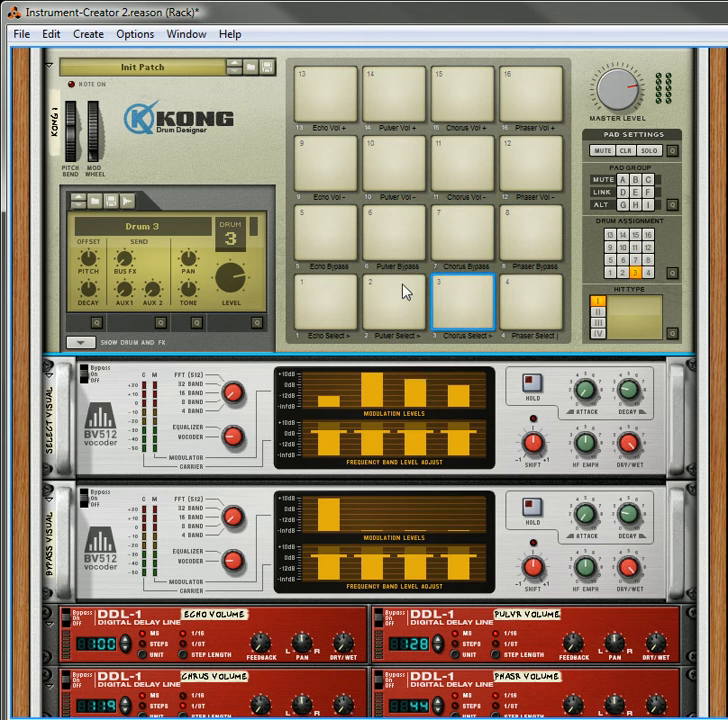
# Raise the echo volume to 108 and lower it to 98 with the Echo Vol pads
pyautogui.scroll(3, 385, 283)
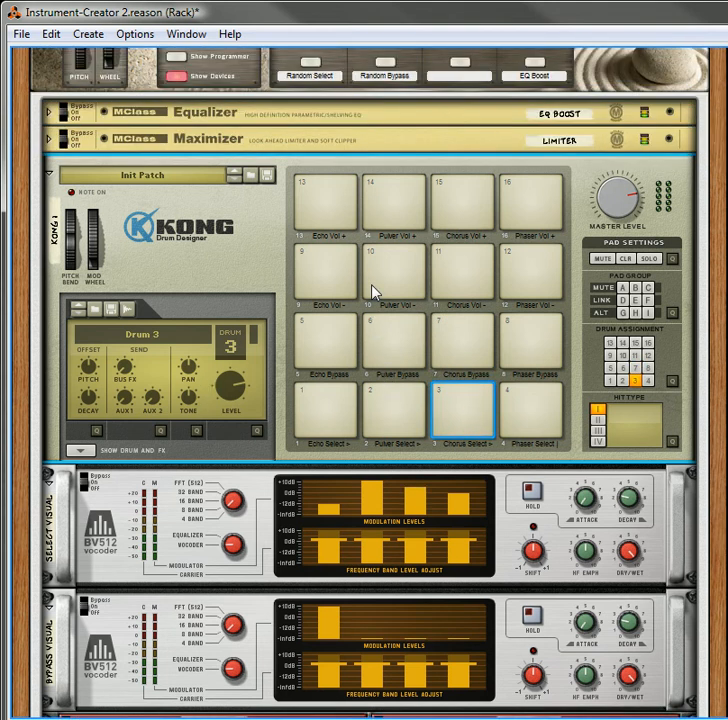
pyautogui.scroll(5, 373, 293)
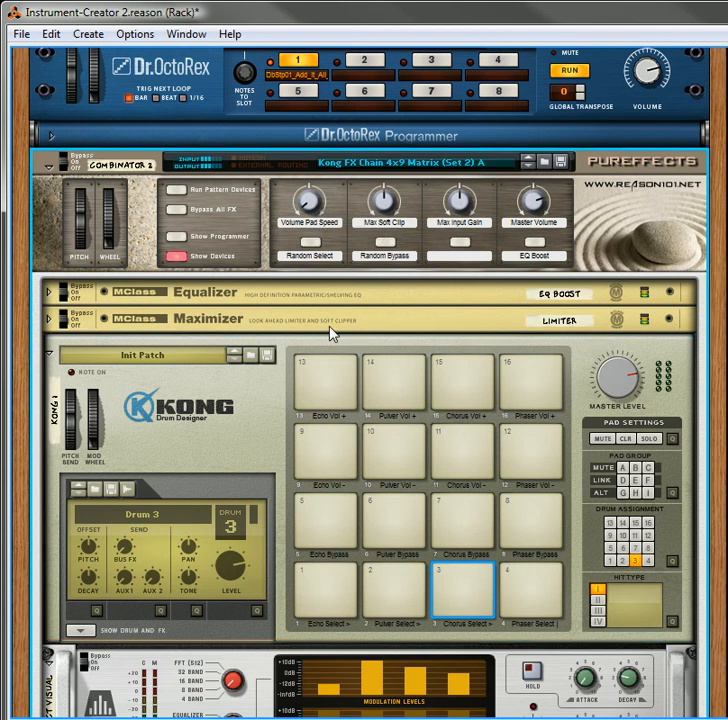
pyautogui.scroll(-9, 340, 330)
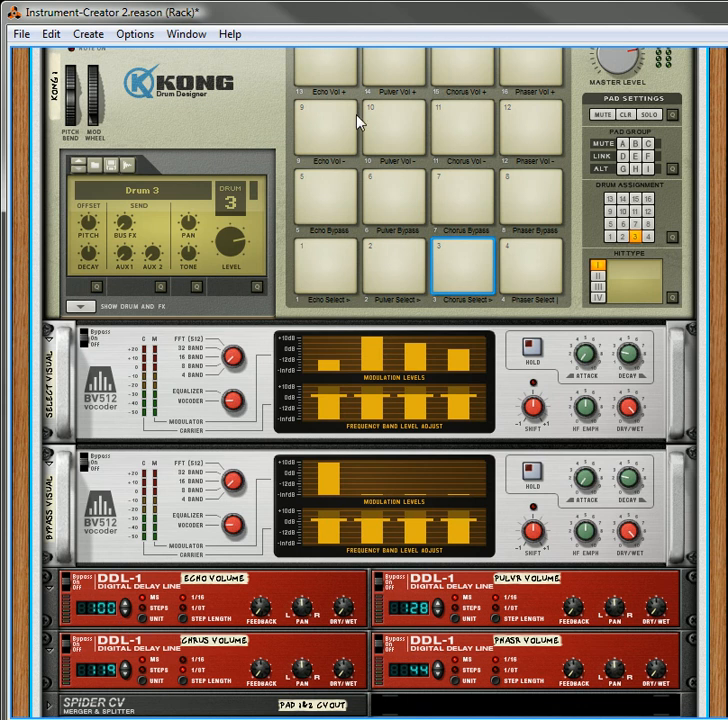
pyautogui.click(318, 75)
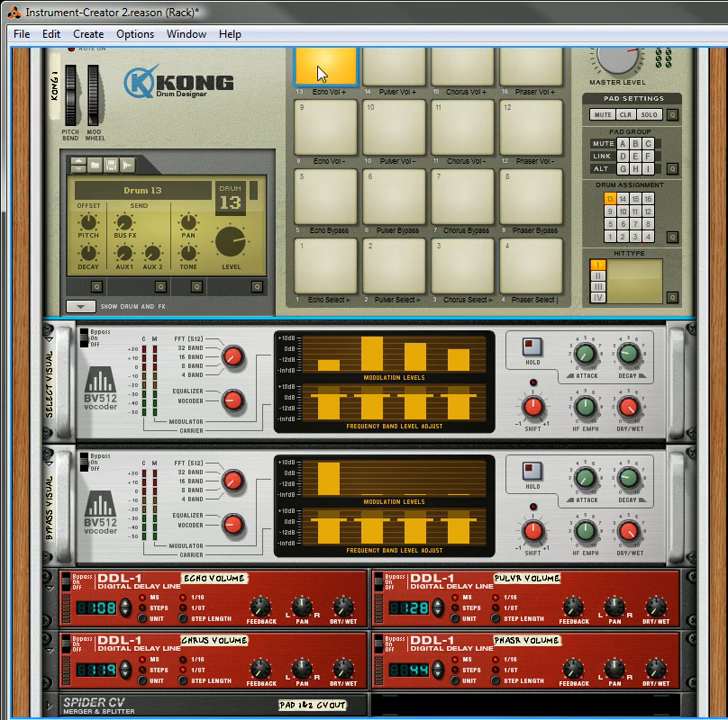
pyautogui.click(339, 151)
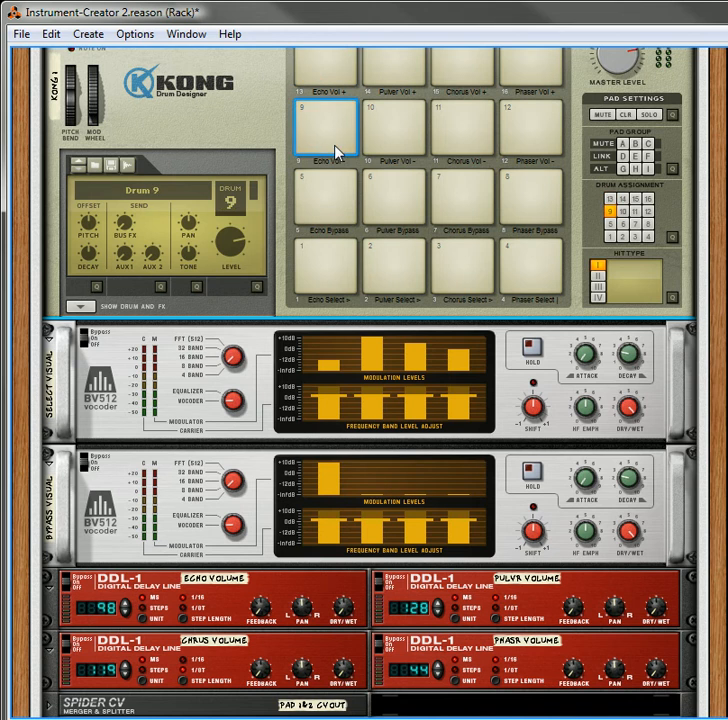
# Turn up the Combinator's Volume Pad Speed and test it by raising and lowering the echo volume with its Kong pads
pyautogui.scroll(5, 330, 155)
pyautogui.moveTo(312, 110); pyautogui.dragTo(360, 188)
pyautogui.scroll(-5, 345, 216)
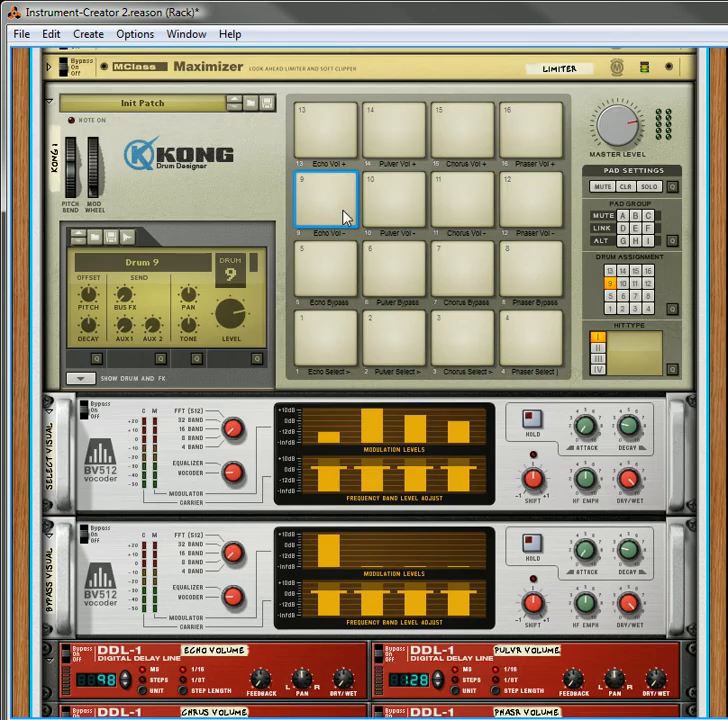
pyautogui.scroll(1, 317, 190)
pyautogui.click(323, 110)
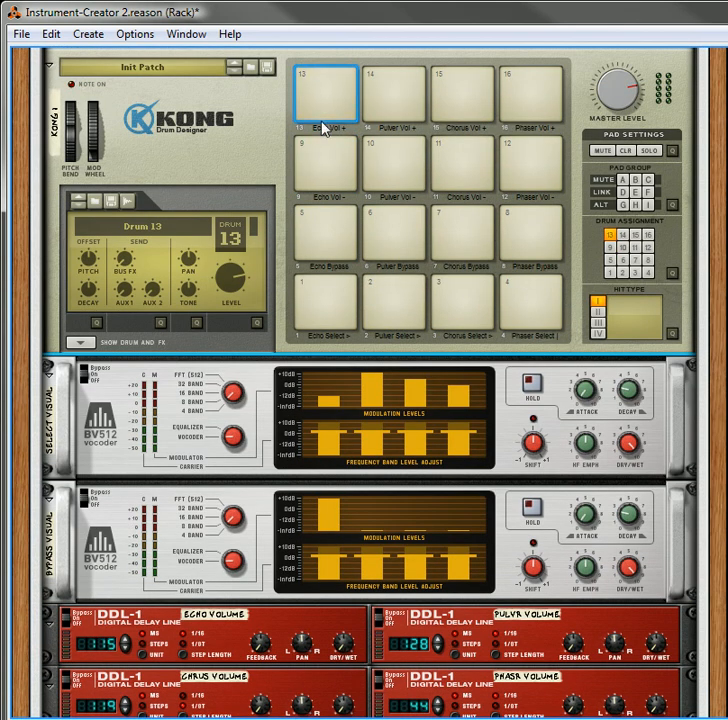
pyautogui.click(325, 164)
pyautogui.click(309, 81)
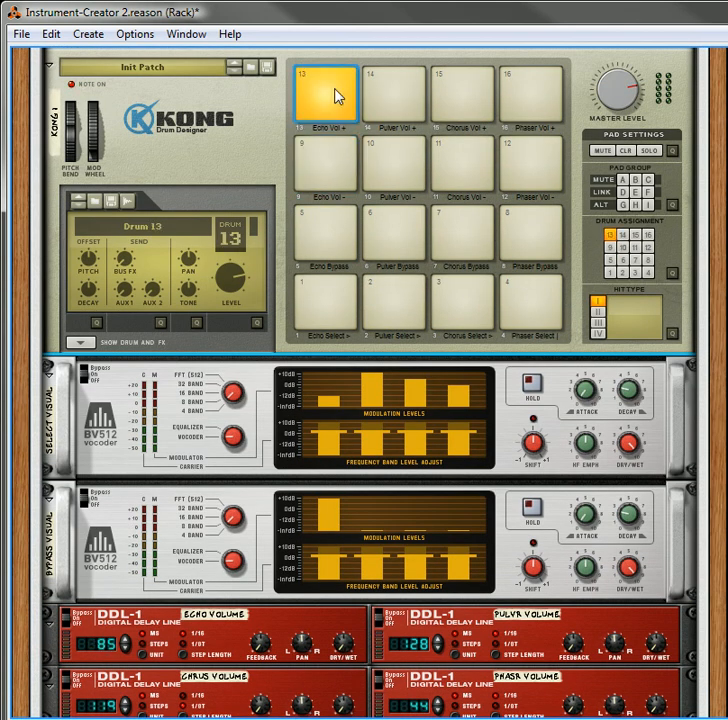
# Turn the Combinator's Random Select function on and off, and do the same with Random Bypass
pyautogui.scroll(2, 343, 190)
pyautogui.scroll(4, 343, 190)
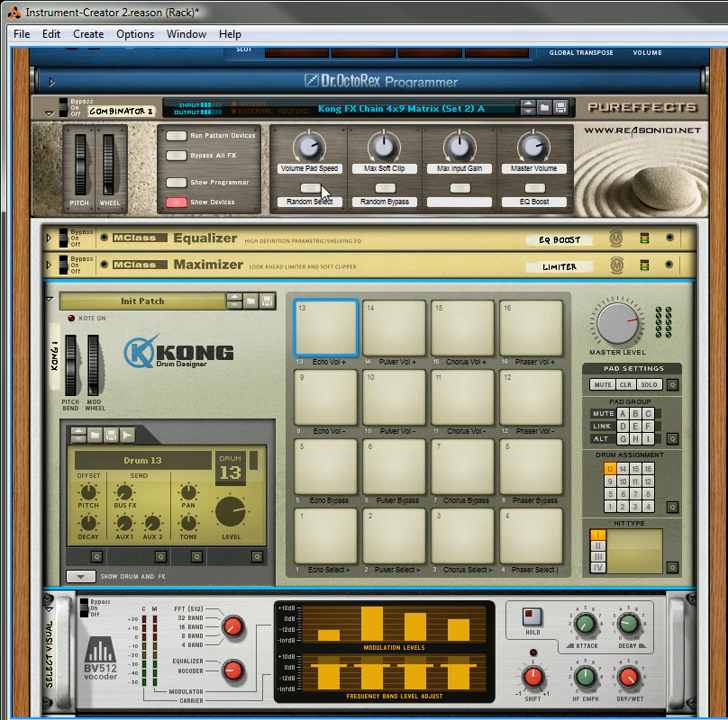
pyautogui.scroll(-2, 310, 195)
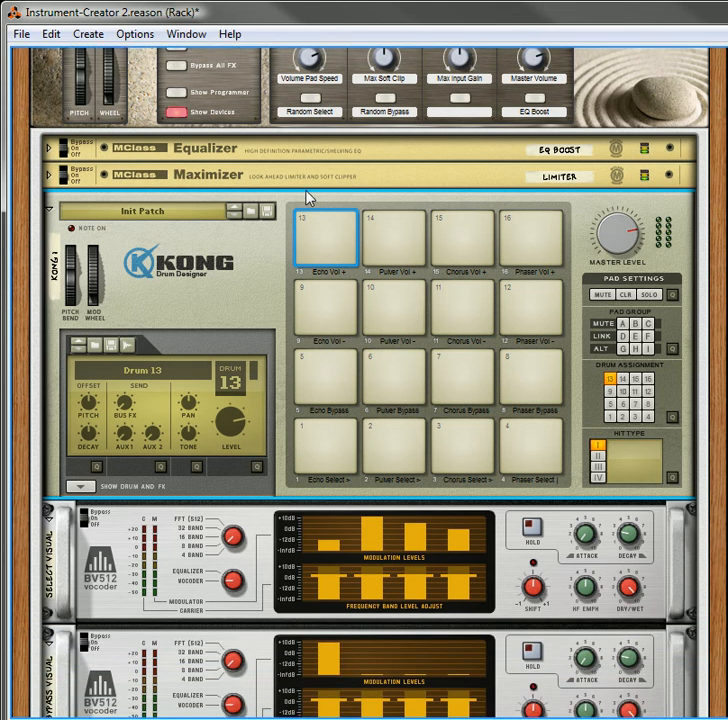
pyautogui.scroll(-1, 309, 195)
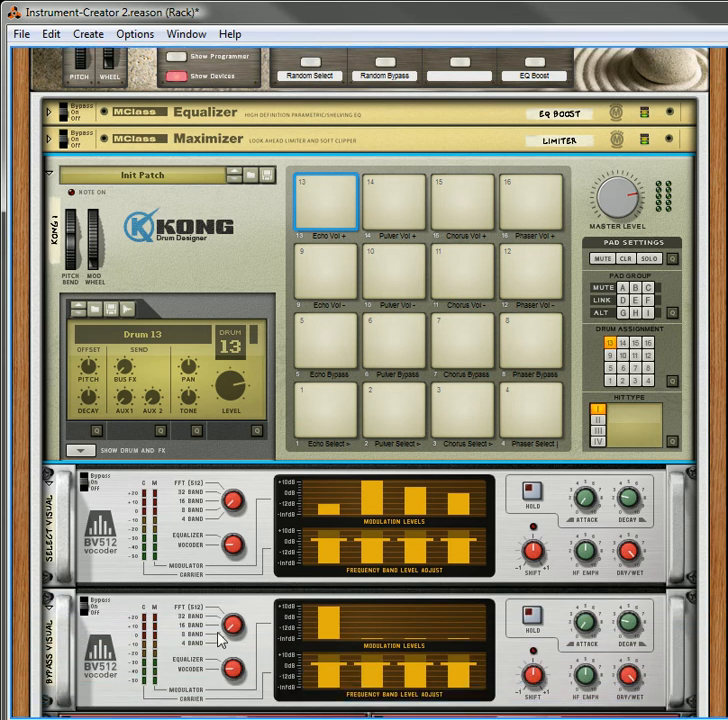
pyautogui.click(312, 68)
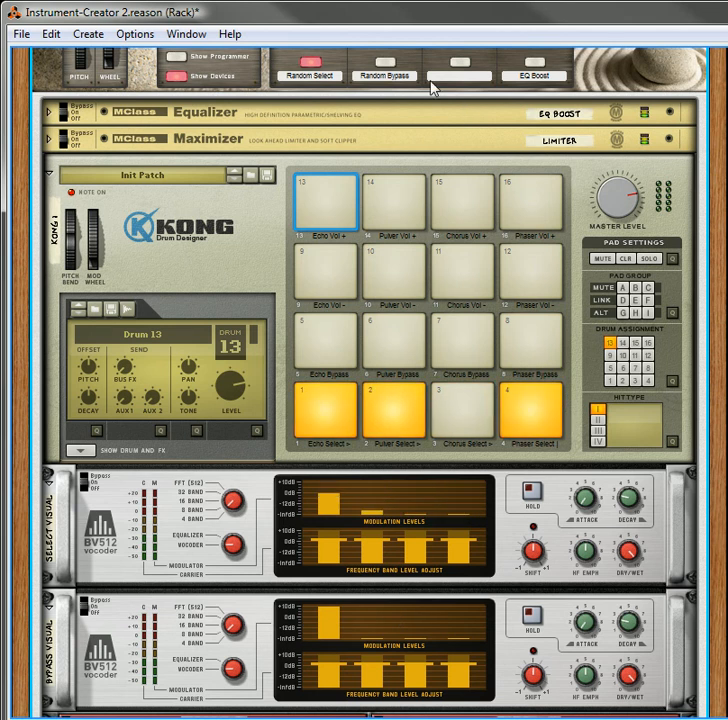
pyautogui.click(392, 72)
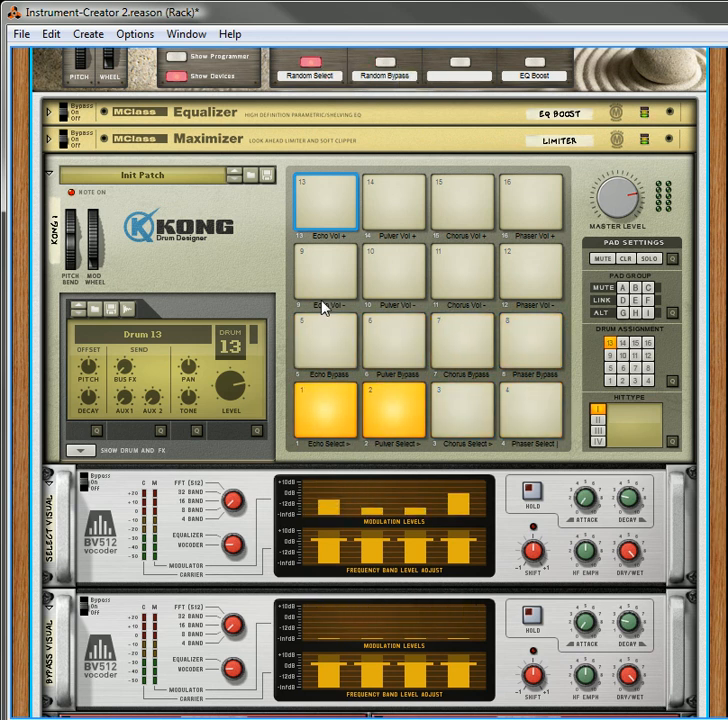
pyautogui.click(297, 80)
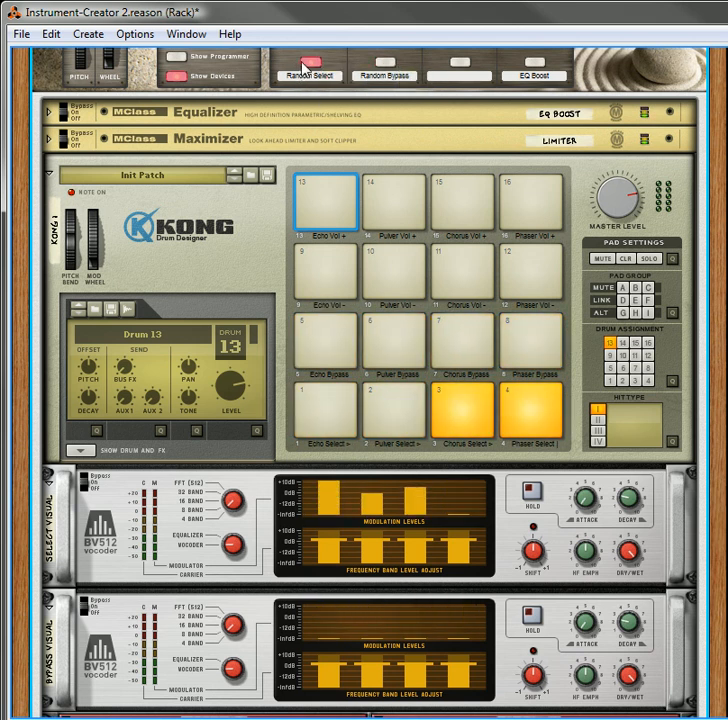
pyautogui.click(388, 66)
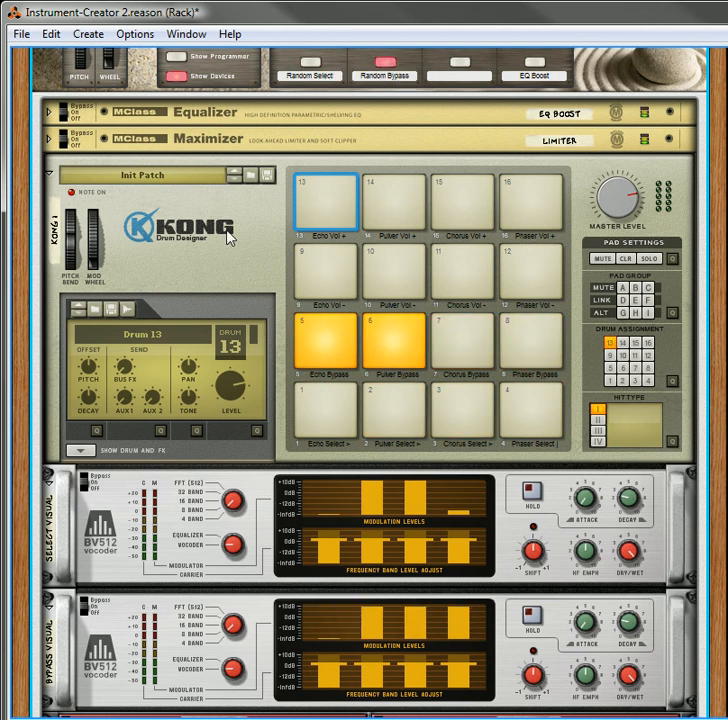
pyautogui.click(380, 78)
# Stop the running Dr. OctoRex loop
pyautogui.scroll(3, 350, 246)
pyautogui.scroll(2, 412, 188)
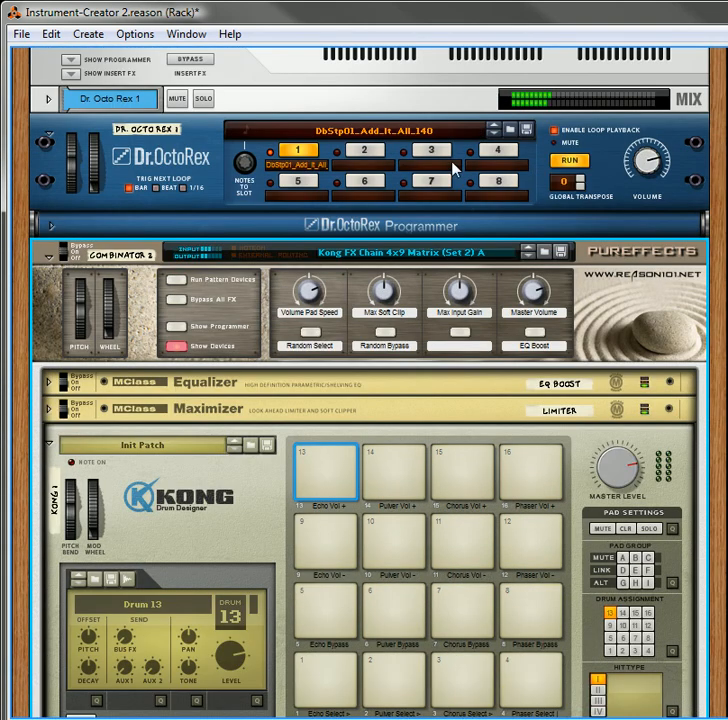
pyautogui.click(580, 159)
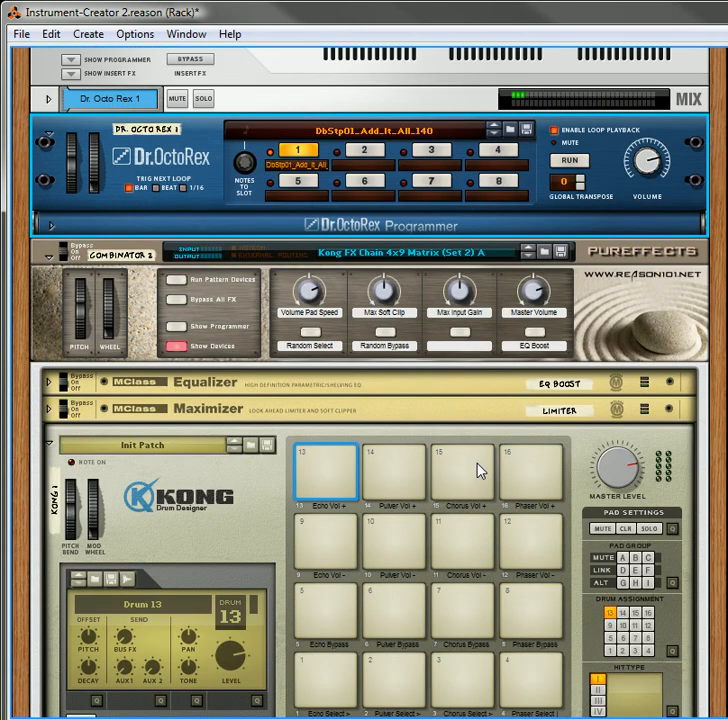
pyautogui.scroll(-3, 330, 525)
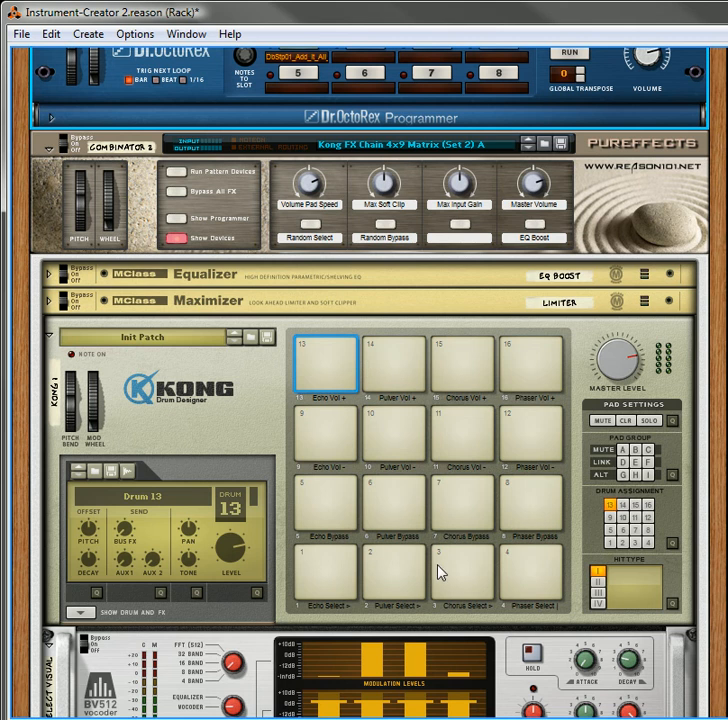
pyautogui.rightClick(239, 428)
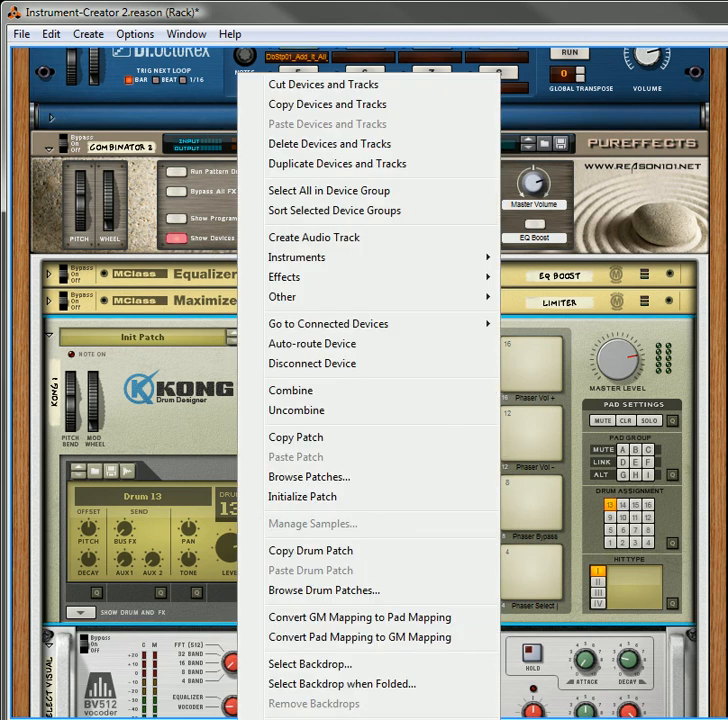
pyautogui.click(182, 396)
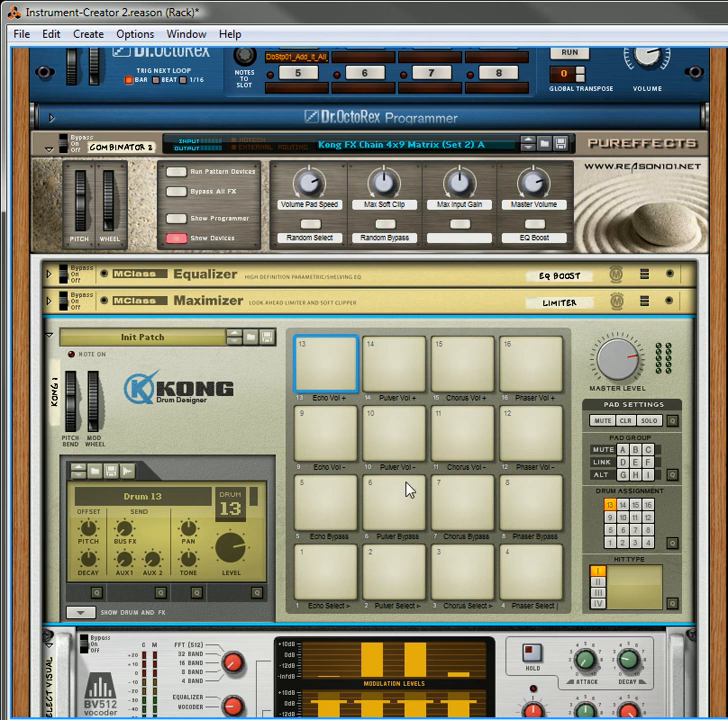
# Examine the Combinator's patch list for the Kong FX Chain 4x9 Matrix variations from Set 1 to Set 6, keeping the loaded patch
pyautogui.click(487, 144)
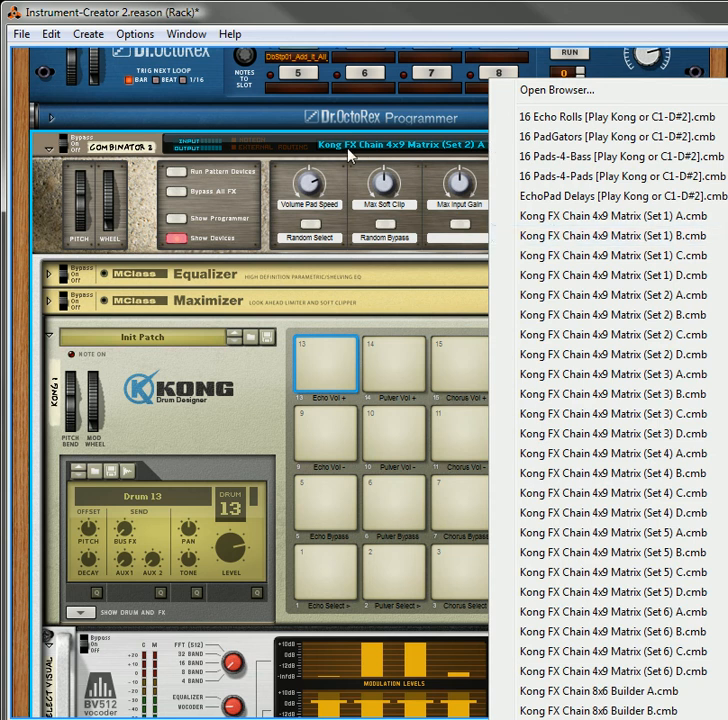
pyautogui.click(289, 148)
pyautogui.rightClick(289, 148)
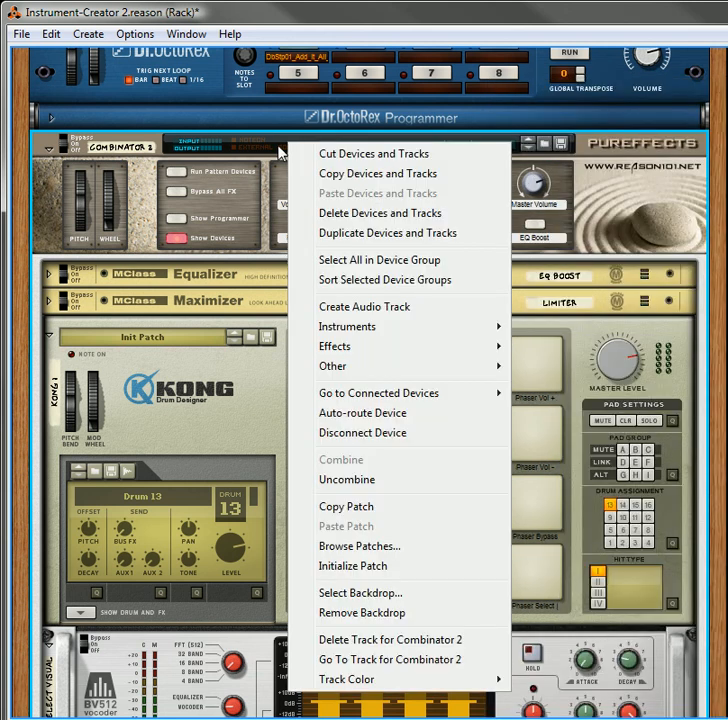
pyautogui.click(265, 142)
pyautogui.rightClick(264, 141)
pyautogui.click(444, 137)
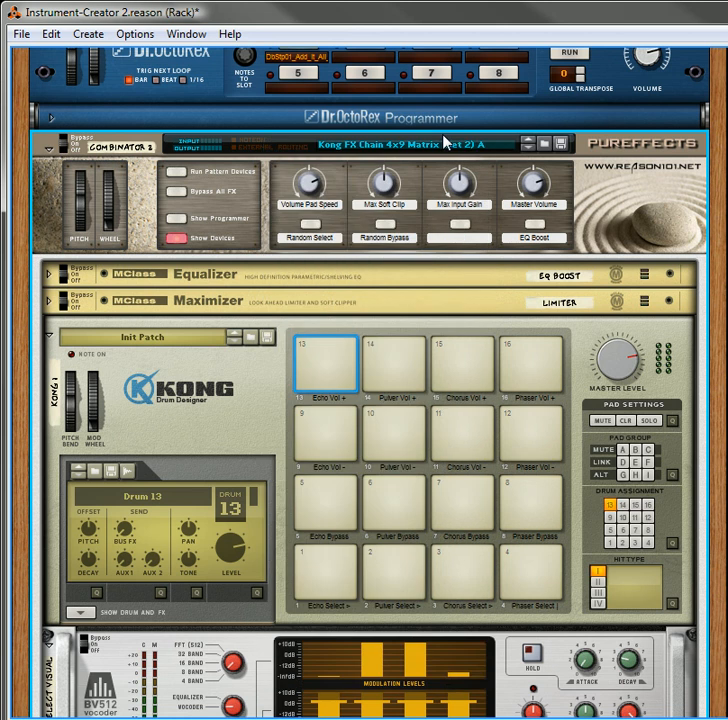
pyautogui.rightClick(448, 141)
pyautogui.click(488, 117)
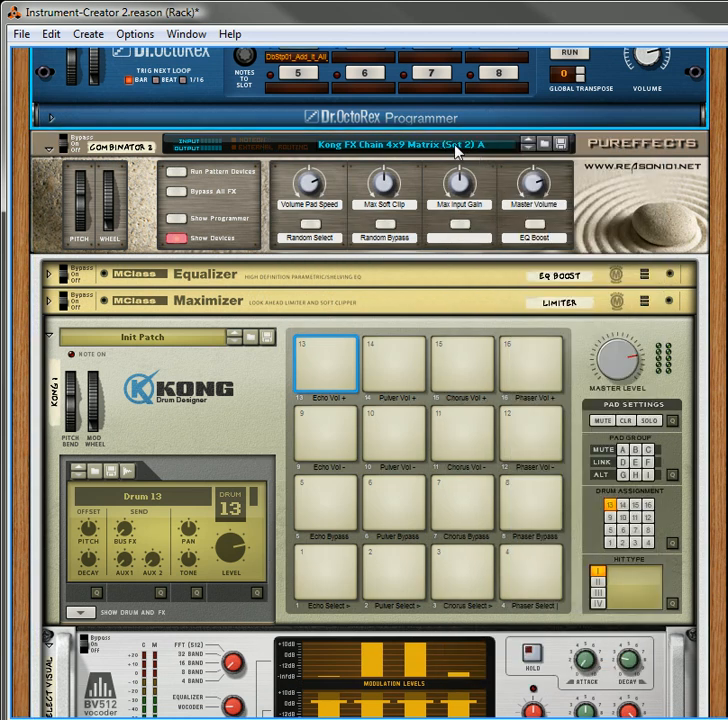
pyautogui.click(455, 147)
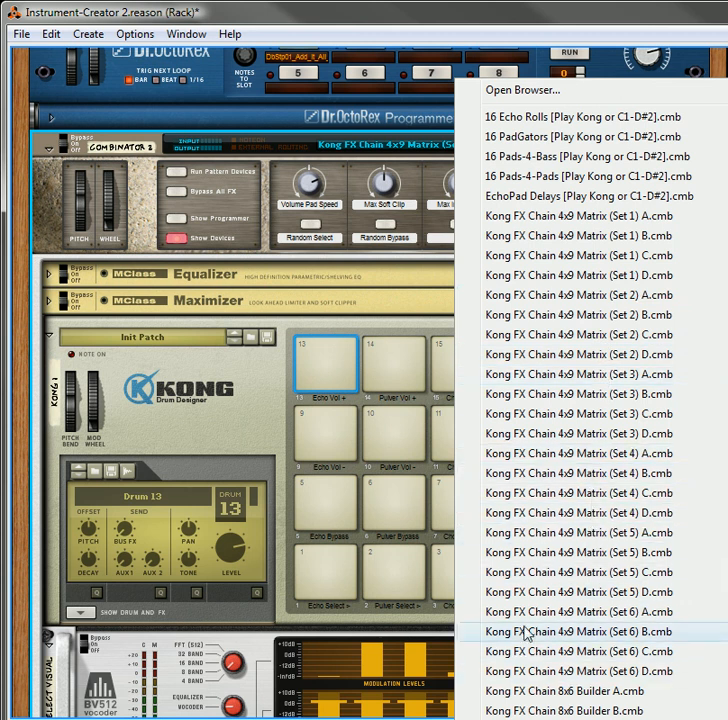
pyautogui.click(346, 328)
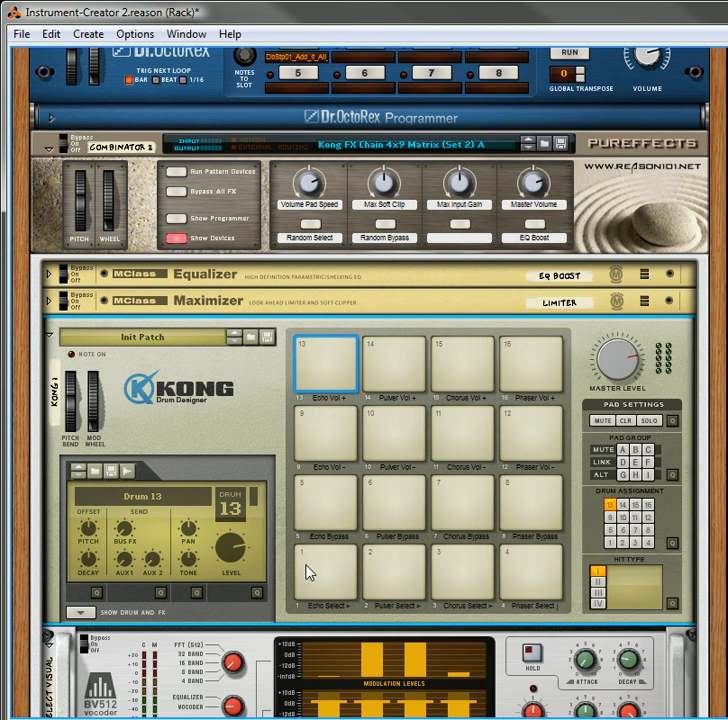
pyautogui.scroll(-5, 308, 572)
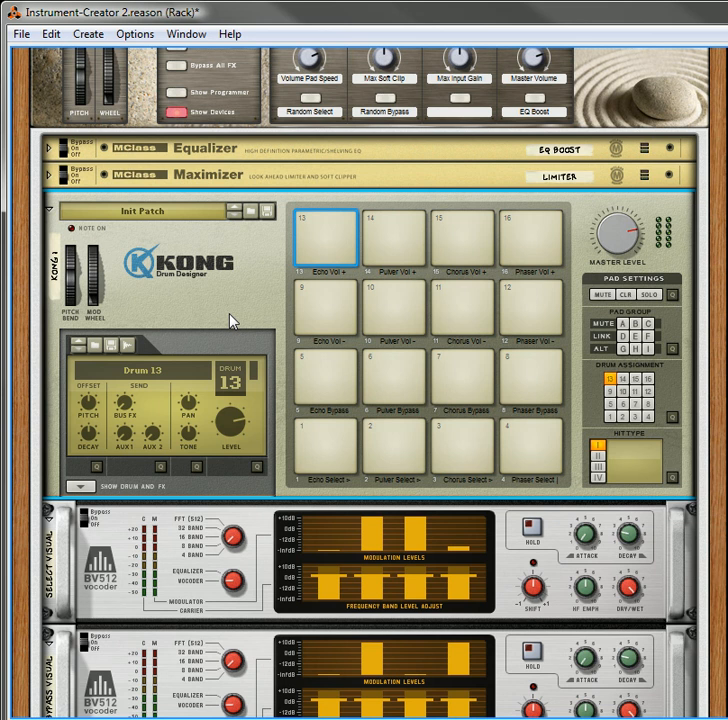
pyautogui.scroll(5, 383, 236)
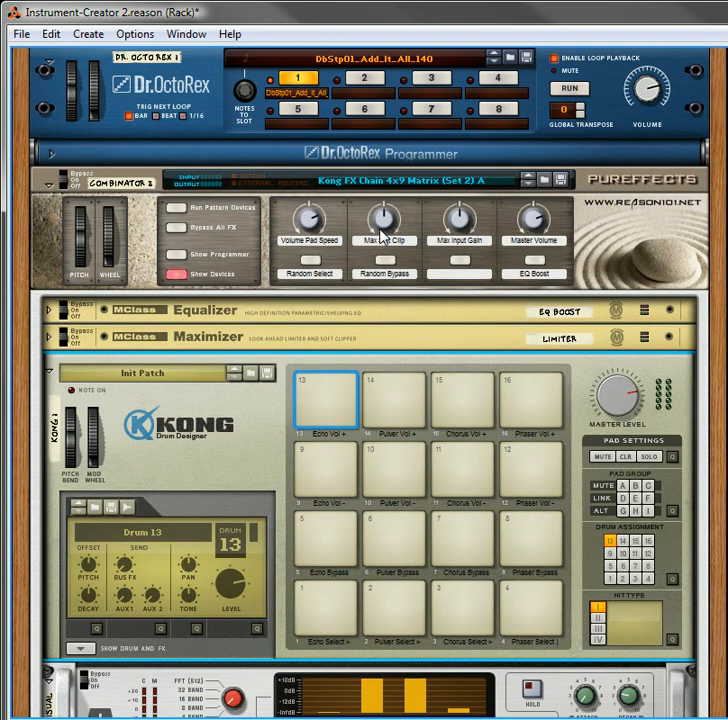